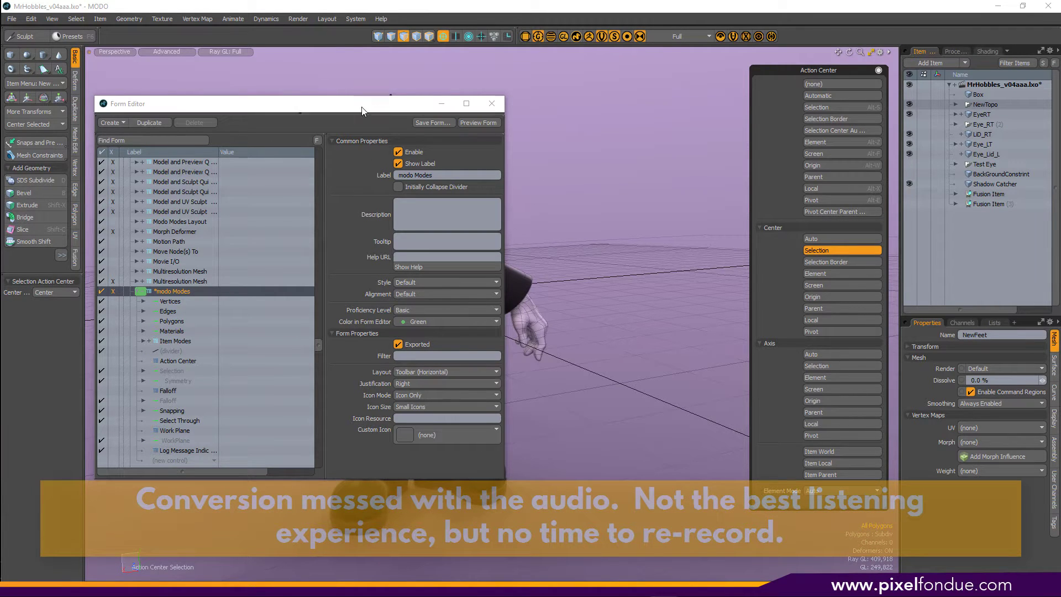
# - Reposition the Form Editor window over the viewport and close it
pyautogui.moveTo(362, 110); pyautogui.dragTo(383, 92)
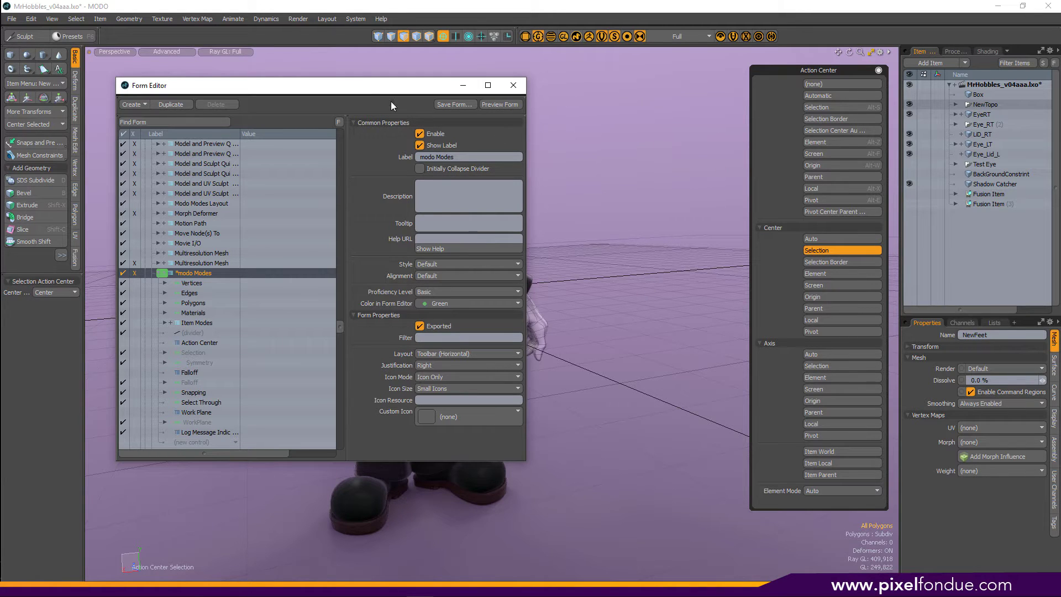
pyautogui.moveTo(396, 88); pyautogui.dragTo(411, 101)
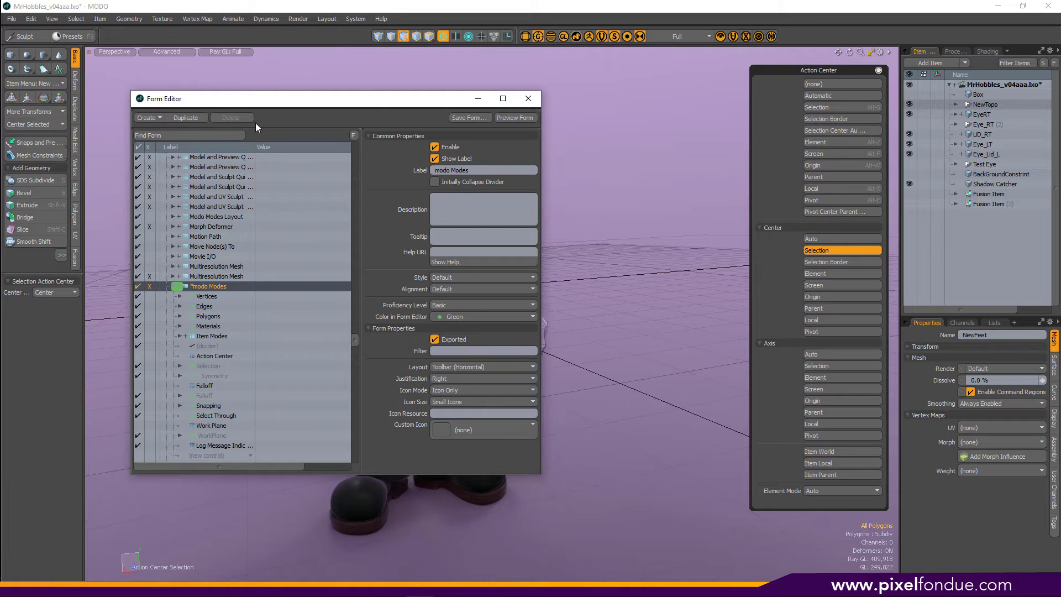
pyautogui.click(528, 99)
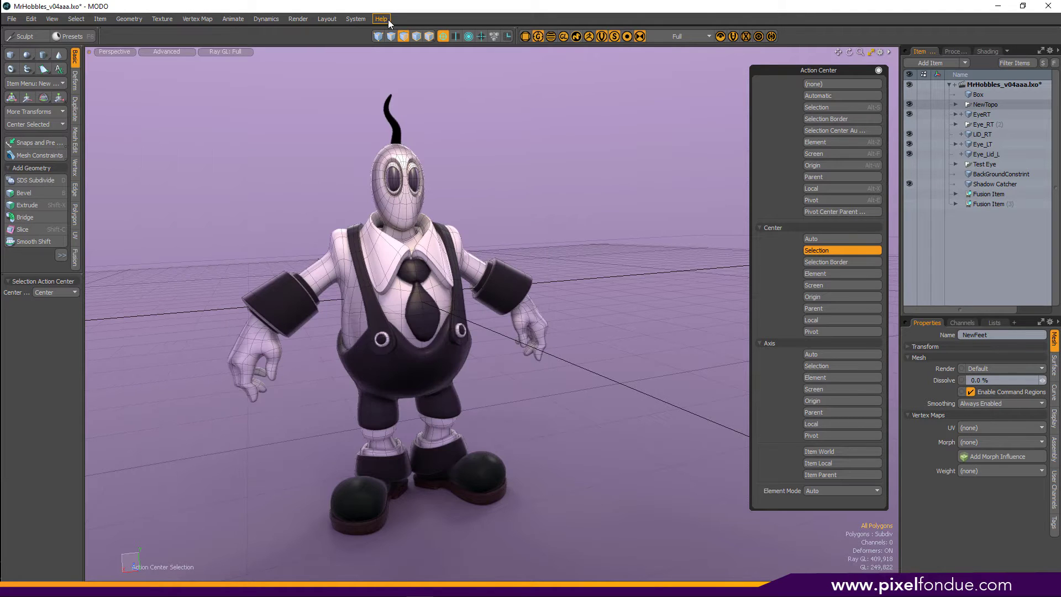
# - Reopen the Form Editor, use Find Form on the toolbar's action center control, and select the modo Modes form
pyautogui.click(356, 20)
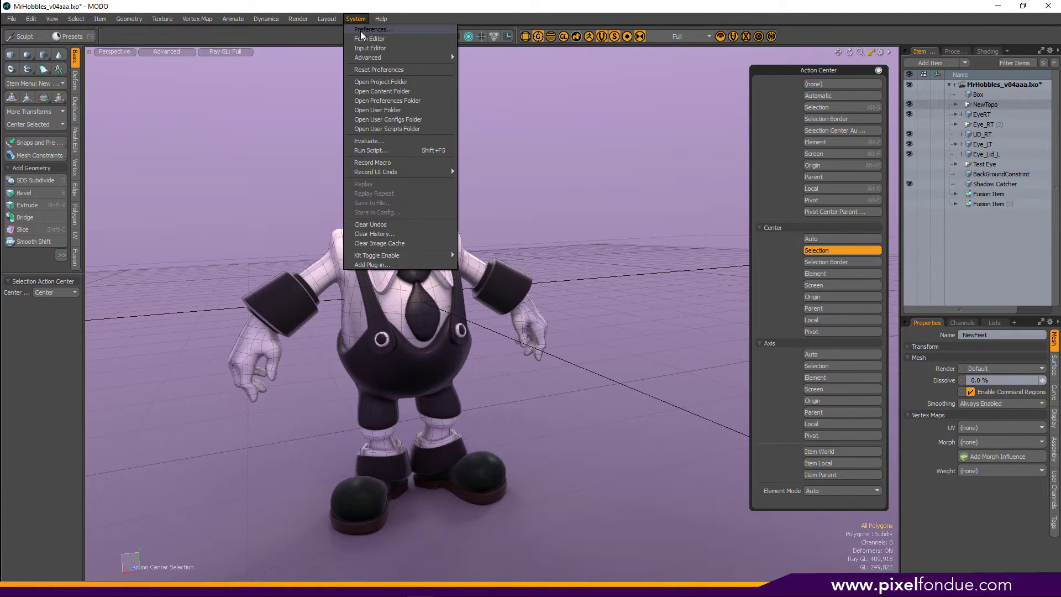
pyautogui.click(359, 38)
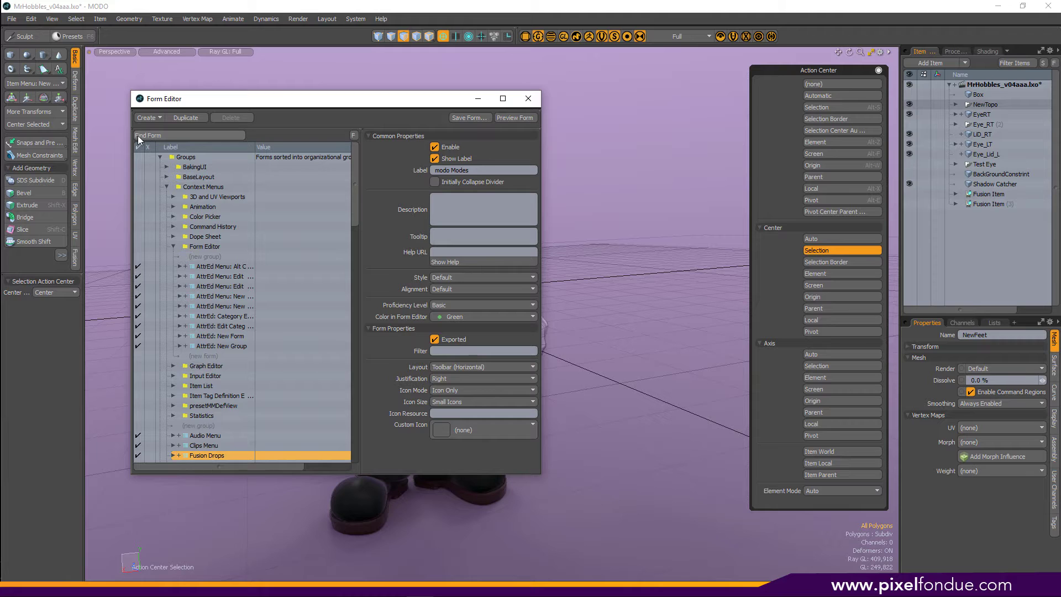
pyautogui.click(163, 135)
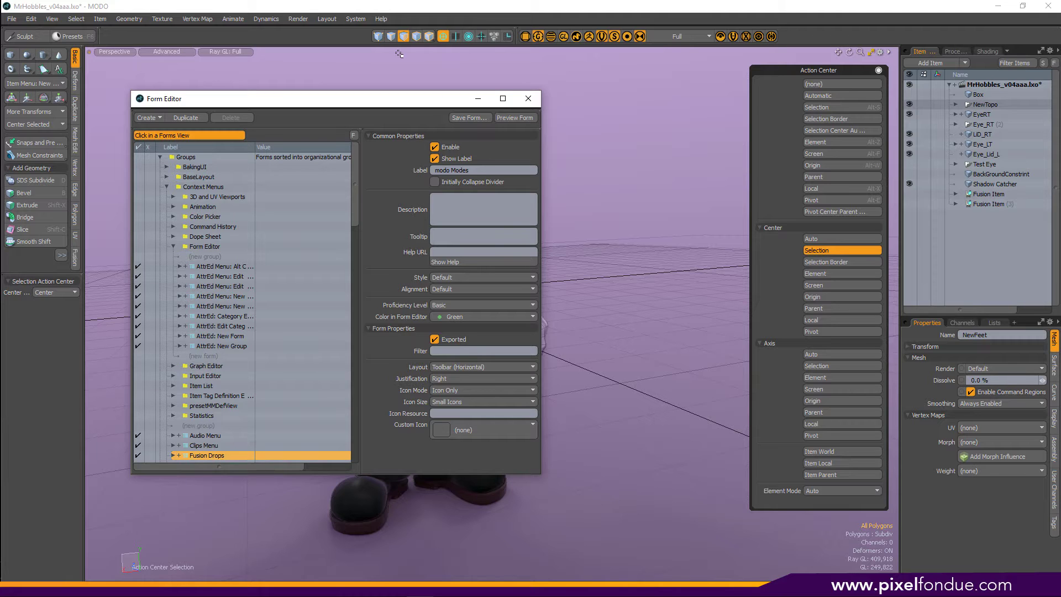
pyautogui.click(444, 36)
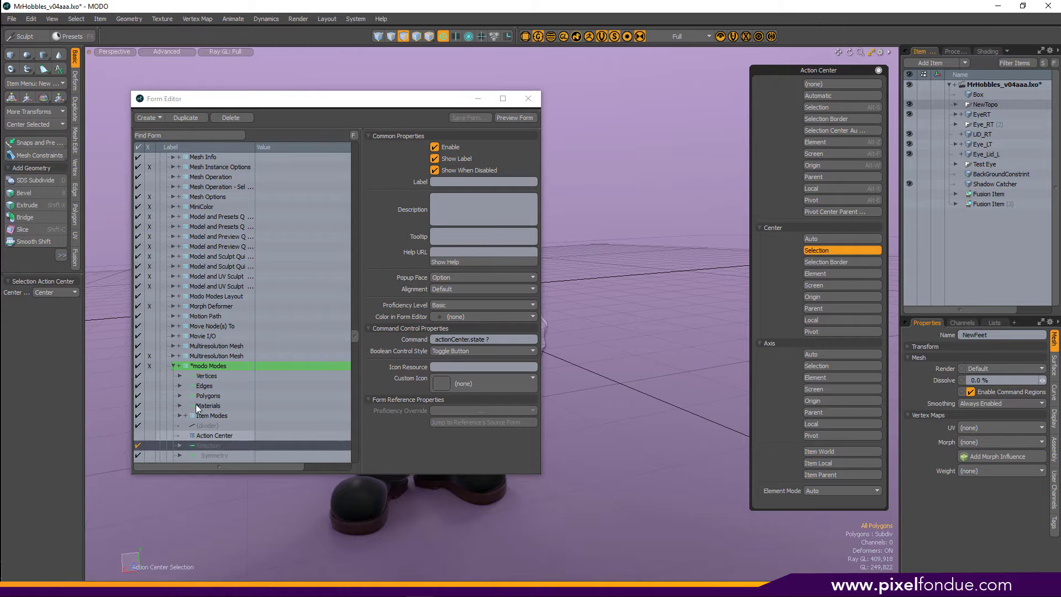
pyautogui.click(215, 366)
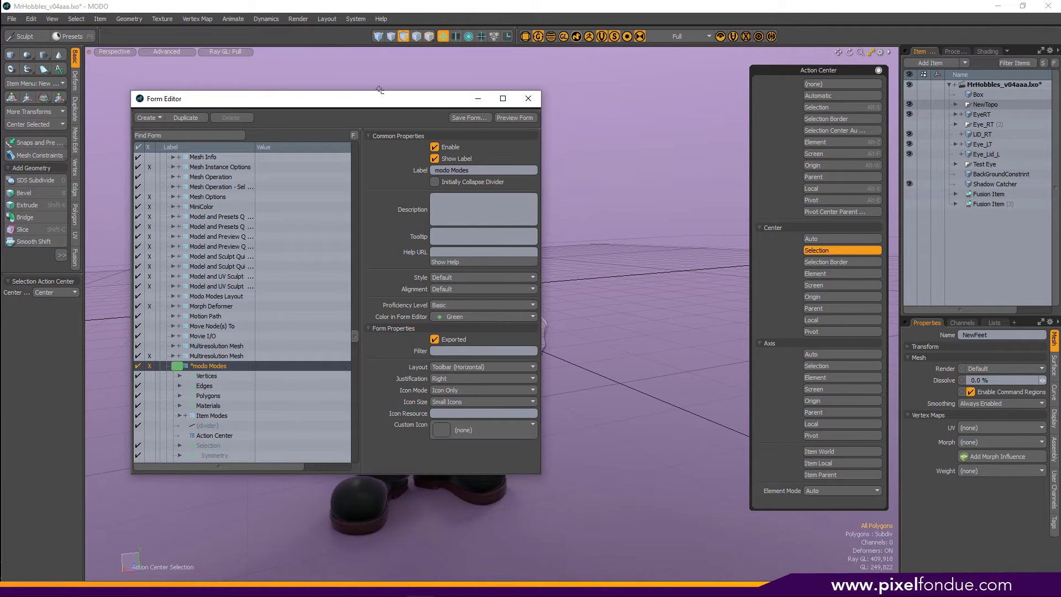
# - Try Large Icons as the modo Modes form's icon size, and restore Small Icons
pyautogui.click(473, 399)
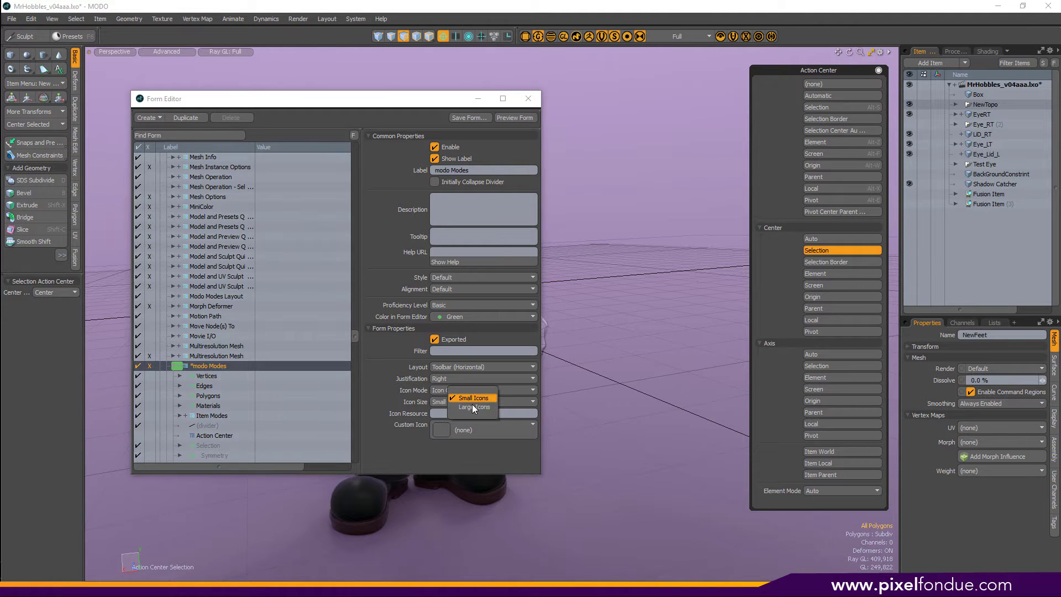
pyautogui.click(471, 403)
pyautogui.click(474, 401)
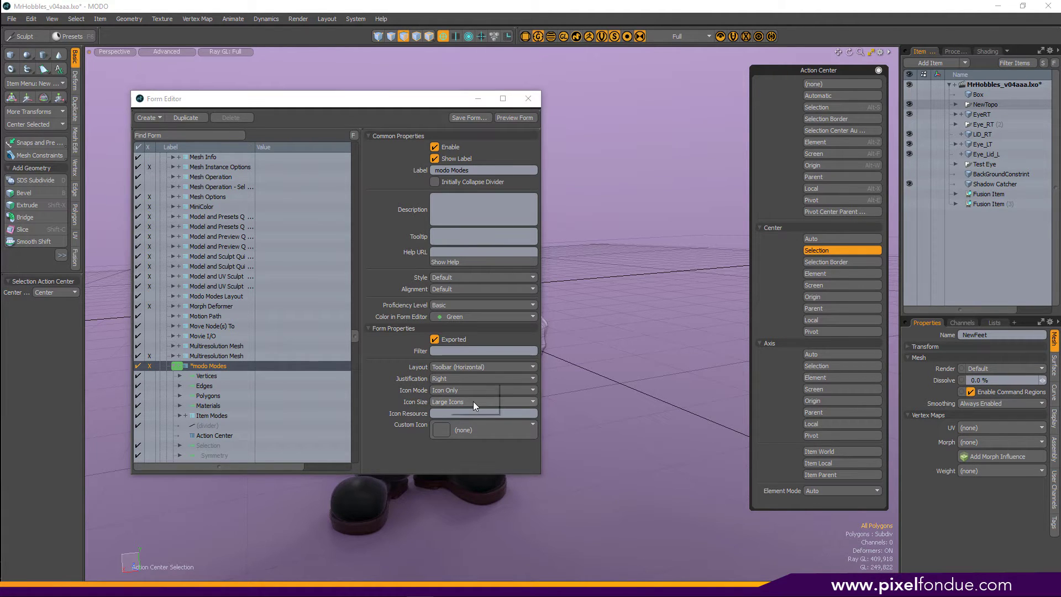
pyautogui.click(475, 395)
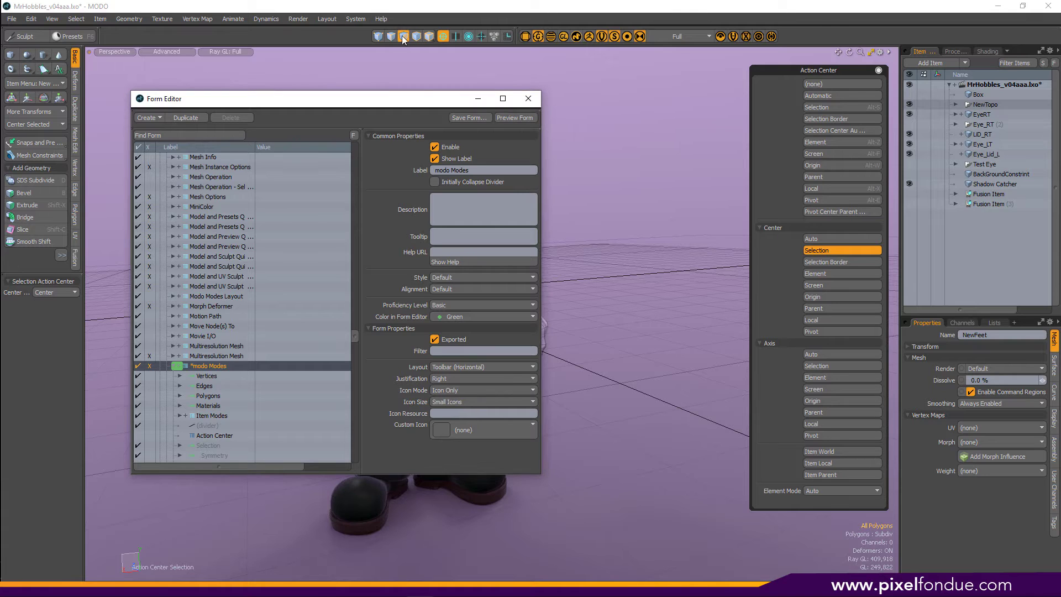
# - Try the Text Only and Text and Icons modes on the modo Modes form, and restore Icon Only
pyautogui.click(447, 390)
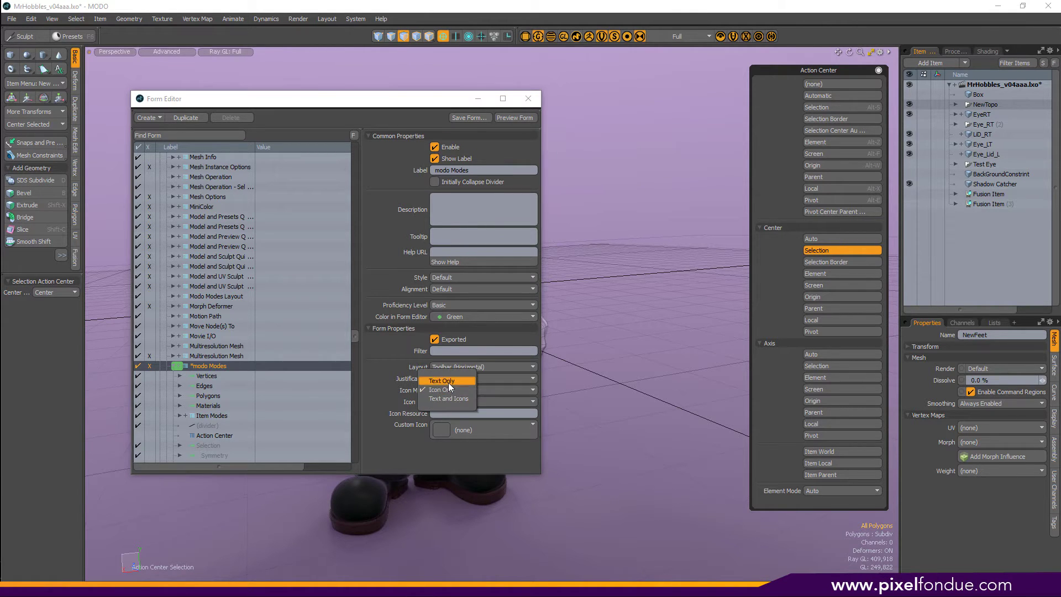
pyautogui.click(448, 382)
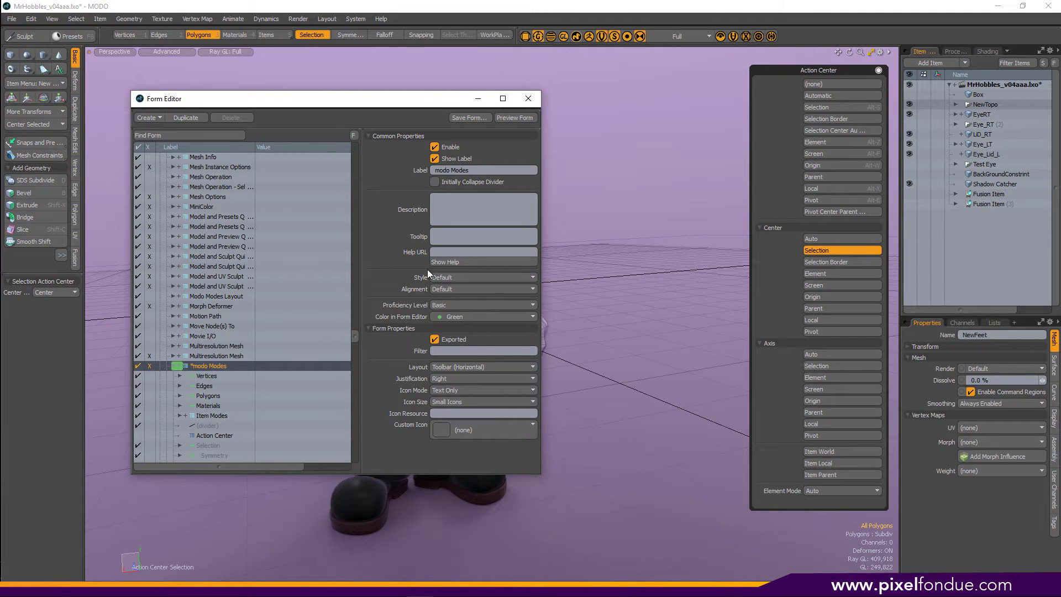
pyautogui.click(464, 386)
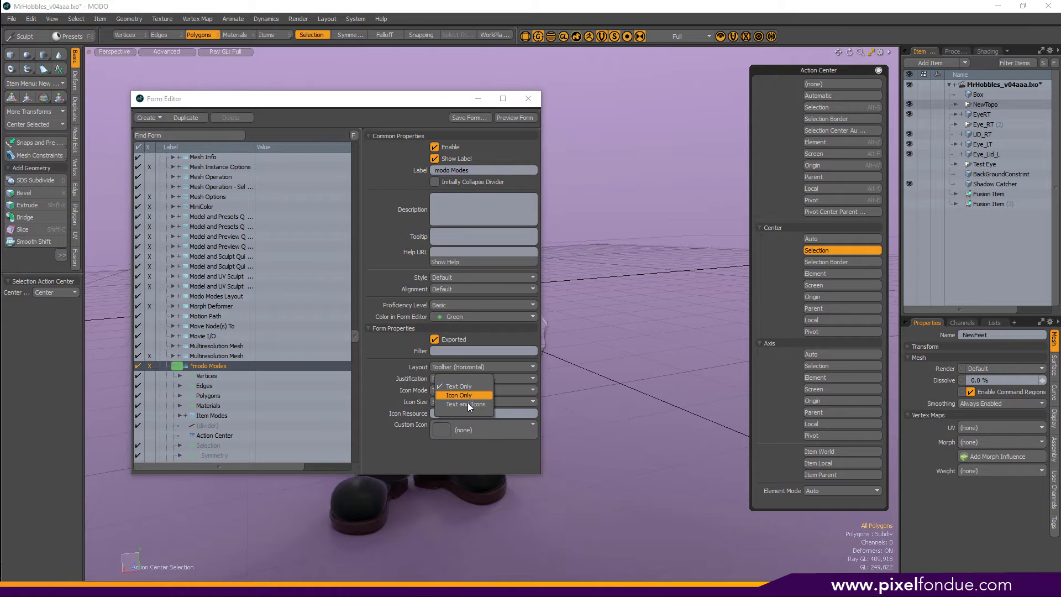
pyautogui.click(468, 403)
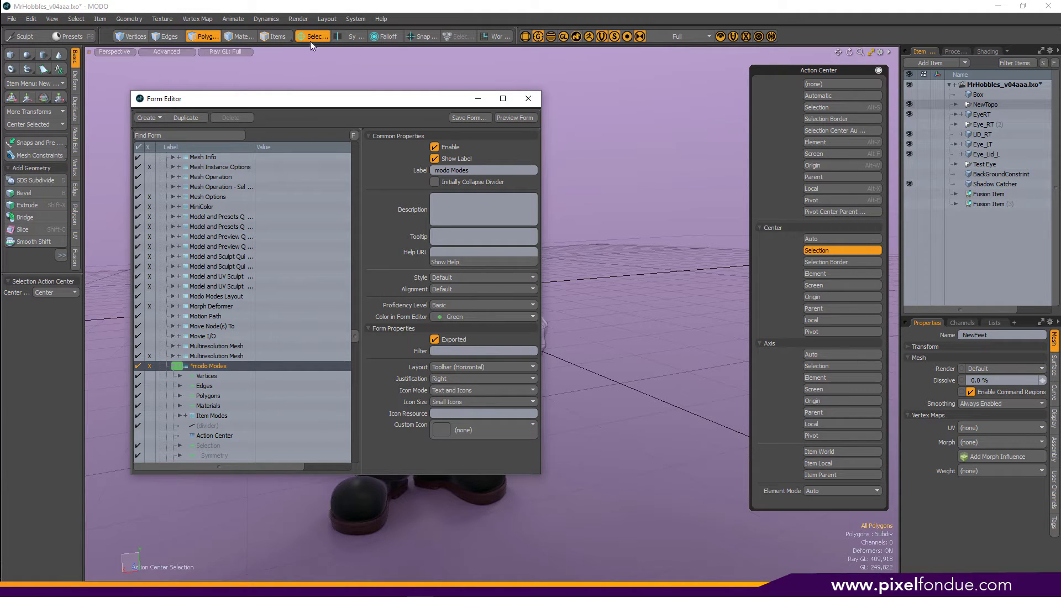
pyautogui.click(459, 389)
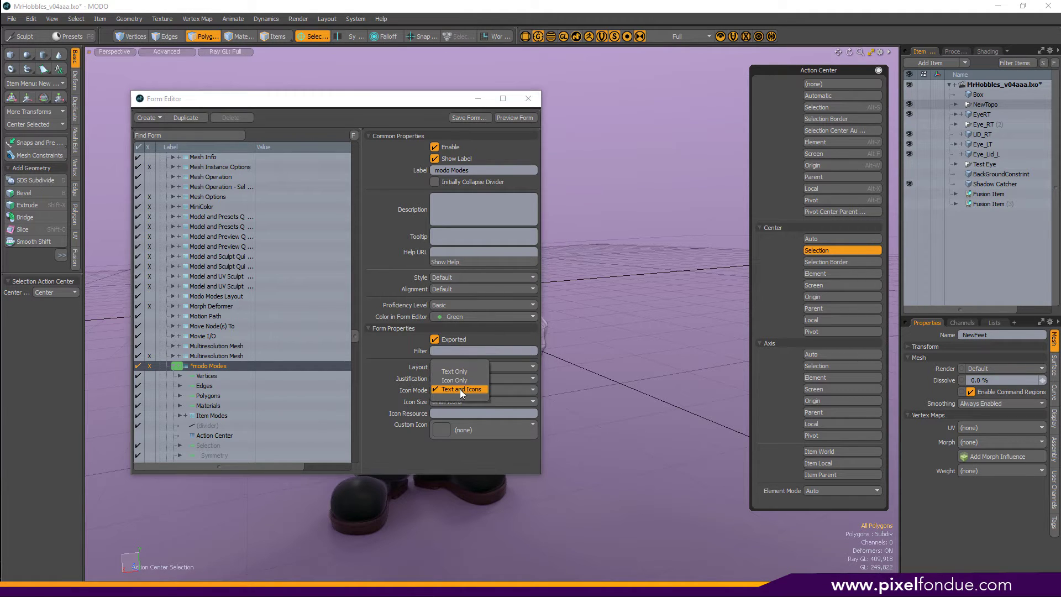
pyautogui.click(466, 382)
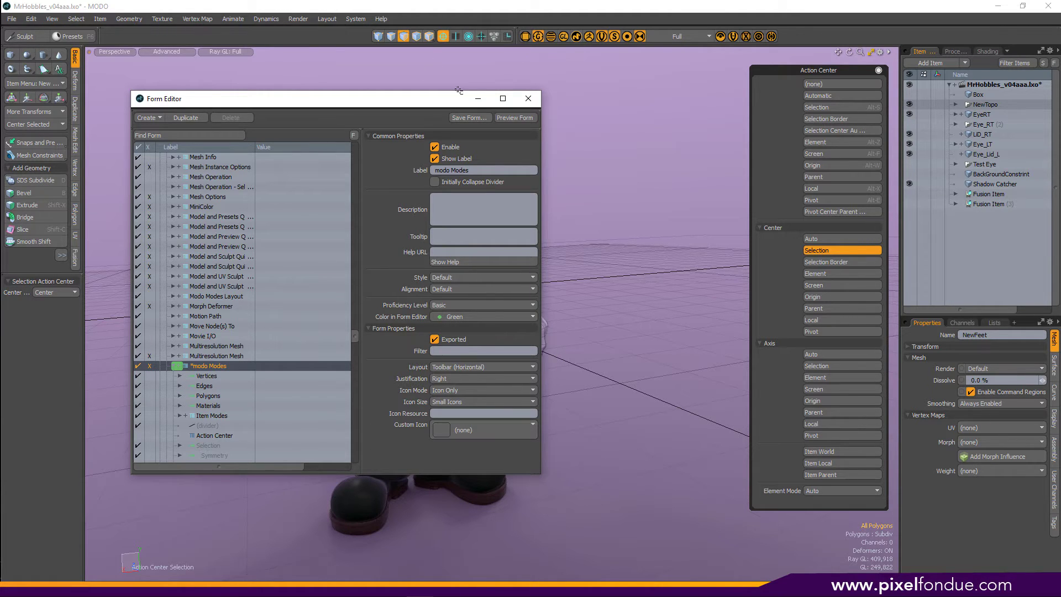
# - Close the floating Action Center palette, reopen it from the mode toolbar, and detach it into the viewport beside the Form Editor
pyautogui.moveTo(412, 99); pyautogui.dragTo(386, 95)
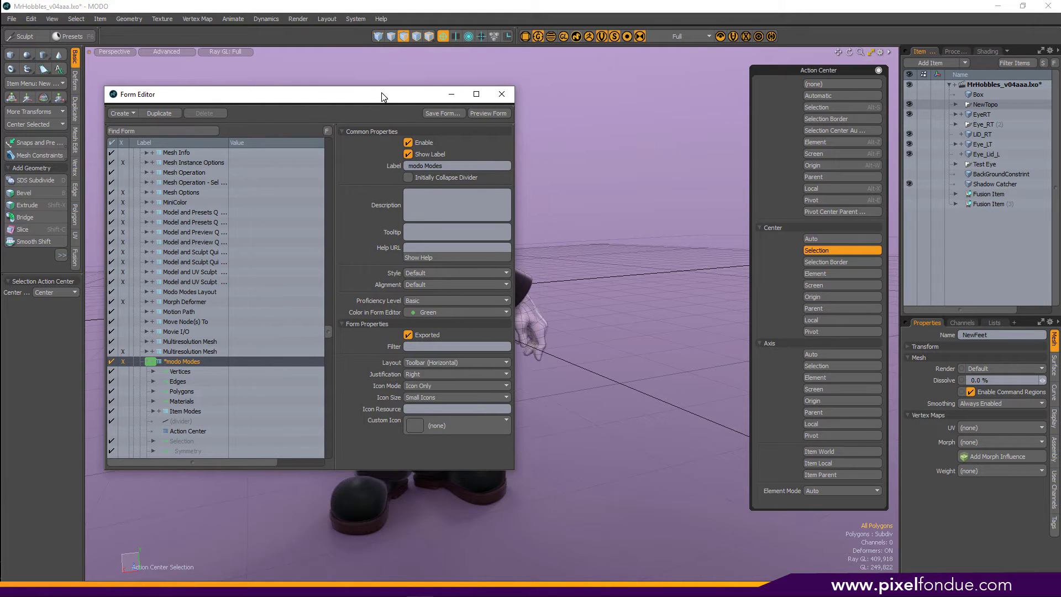
pyautogui.click(879, 71)
pyautogui.click(443, 36)
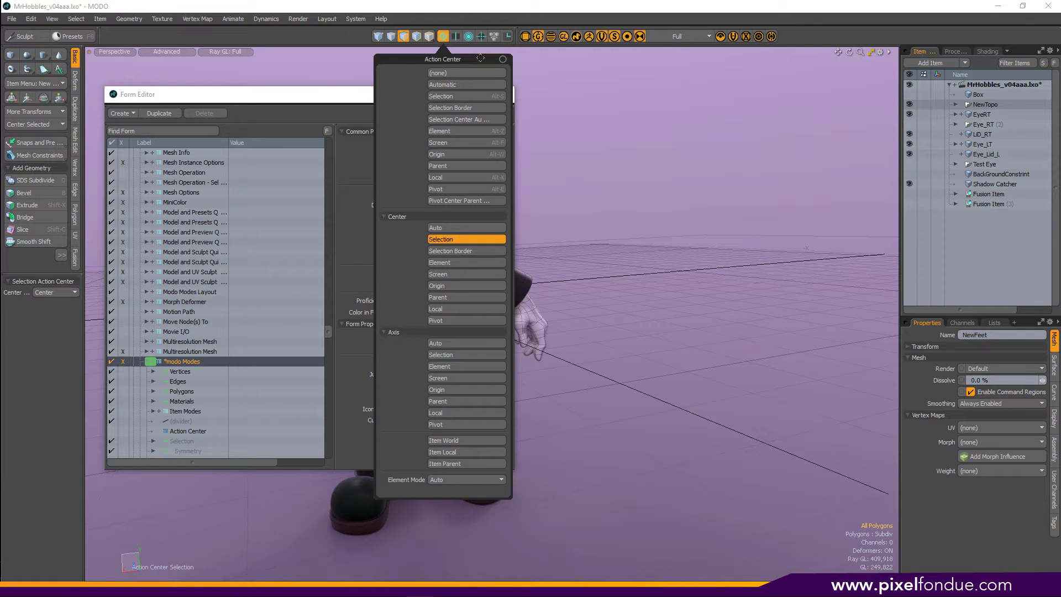
pyautogui.moveTo(480, 58); pyautogui.dragTo(658, 68)
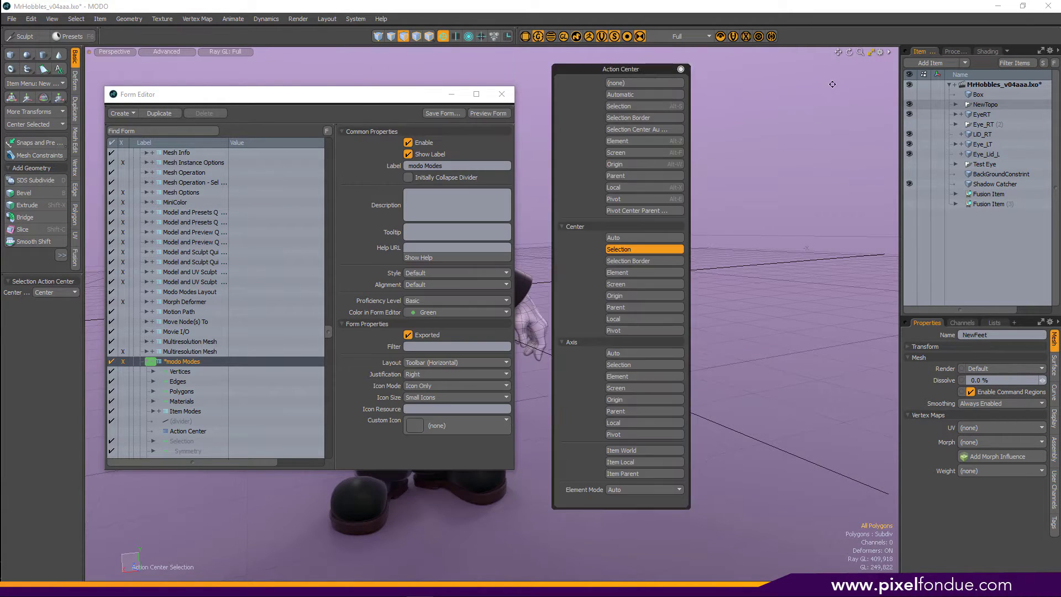
pyautogui.moveTo(832, 84); pyautogui.dragTo(832, 84)
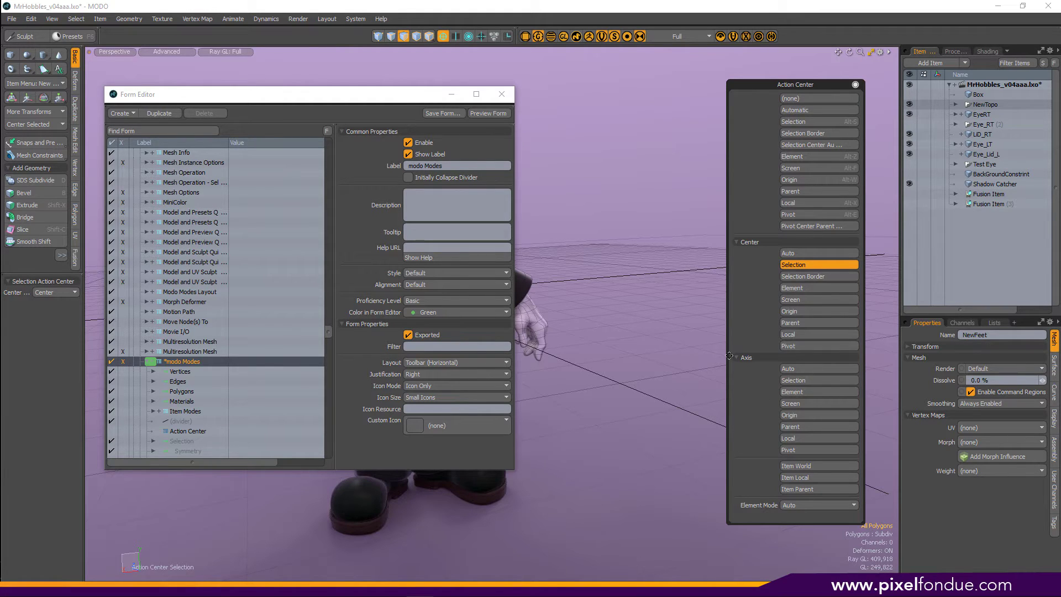
pyautogui.moveTo(827, 86); pyautogui.dragTo(857, 93)
# - Close the detached Action Center palette, bring up its popover again, and tear it off as a floating palette
pyautogui.click(884, 93)
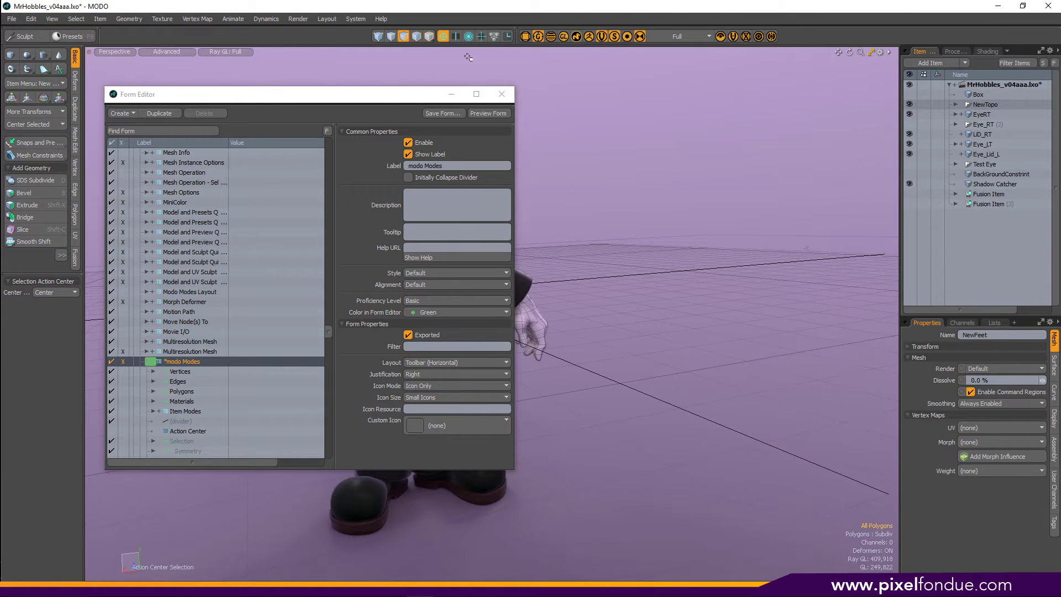
pyautogui.click(443, 36)
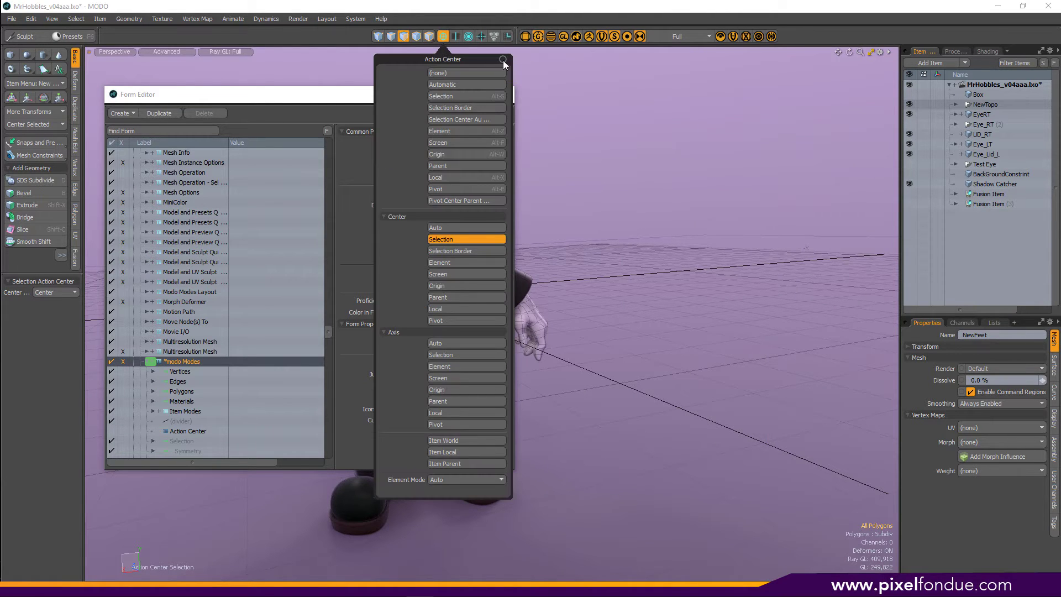
pyautogui.moveTo(479, 62); pyautogui.dragTo(857, 65)
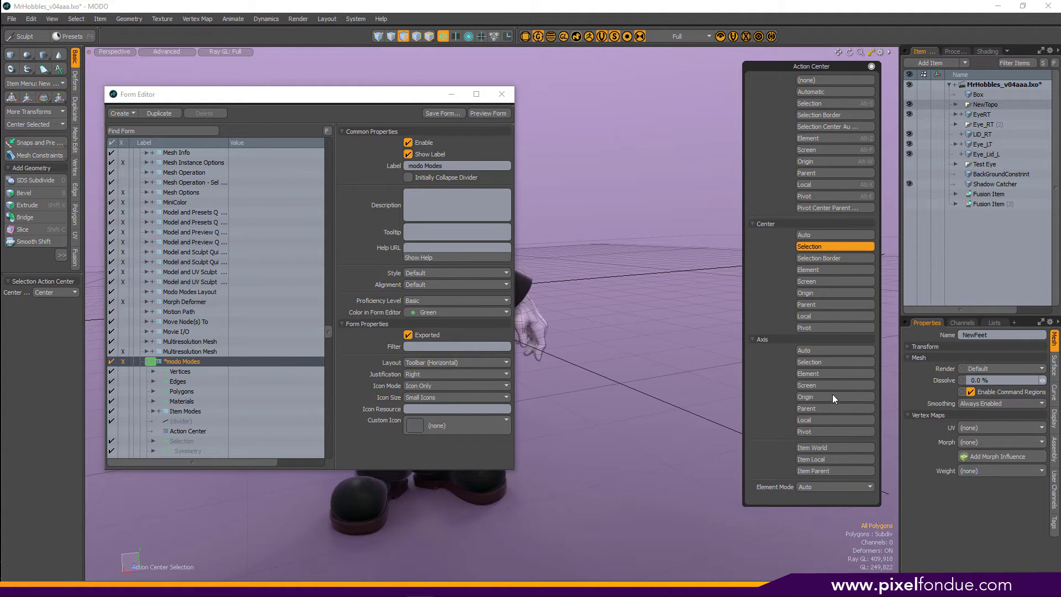
# - Collapse the Axis and Center sections of the Action Center palette, and expand both again
pyautogui.click(754, 339)
pyautogui.click(754, 223)
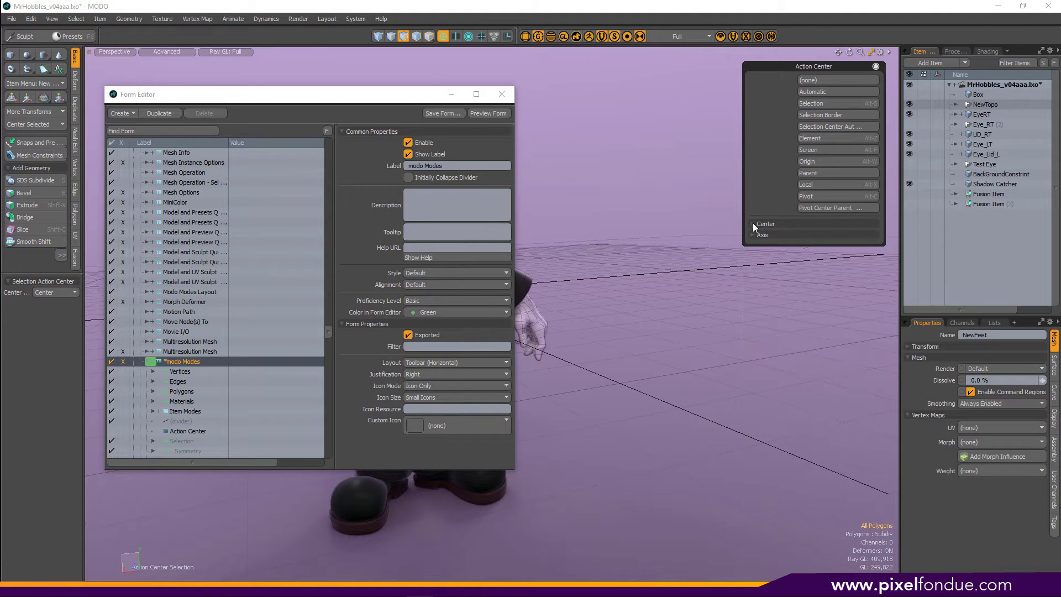
pyautogui.click(750, 225)
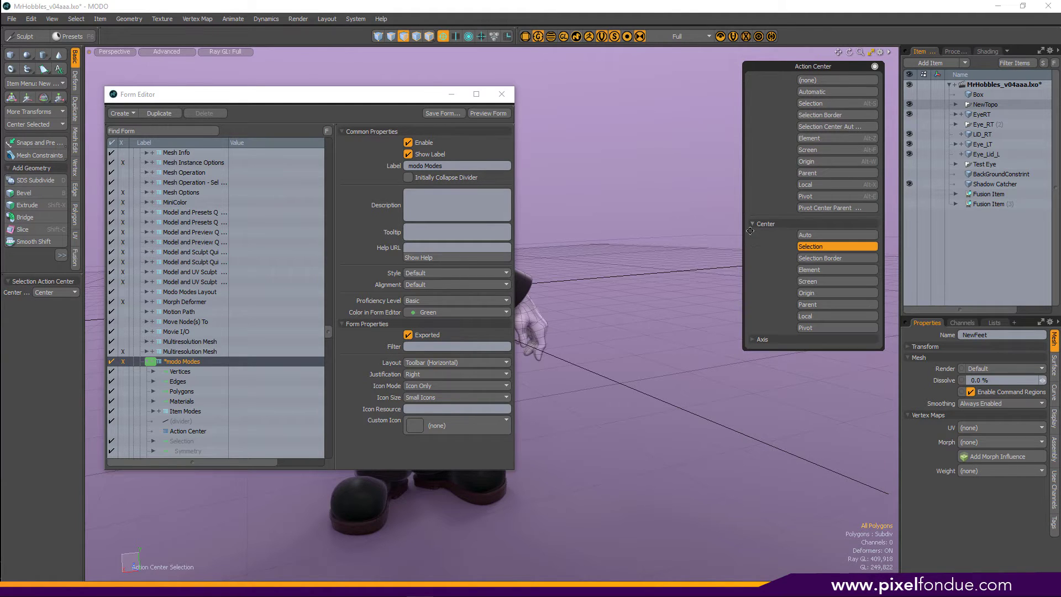
pyautogui.click(753, 339)
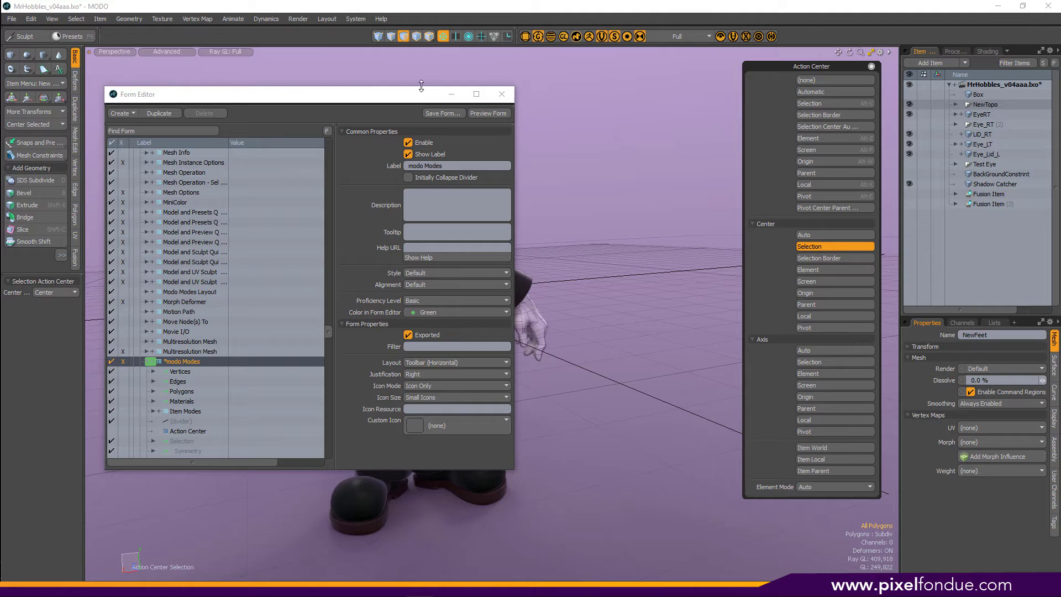
# - Detach the Falloff popover as a floating palette beside the Action Center palette, and close the Action Center palette
pyautogui.click(468, 36)
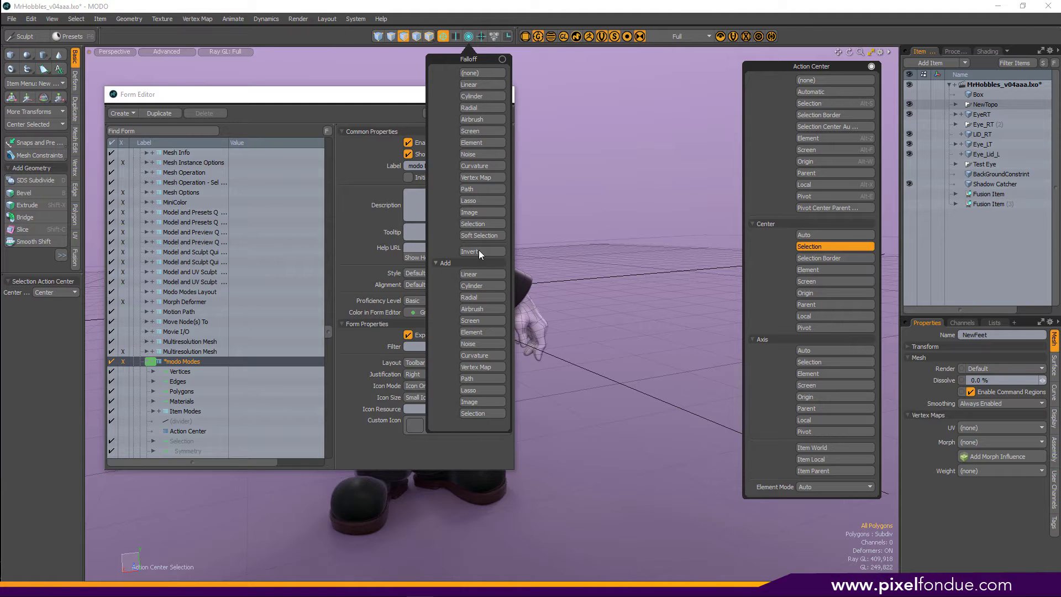
pyautogui.click(502, 60)
pyautogui.moveTo(504, 61); pyautogui.dragTo(724, 73)
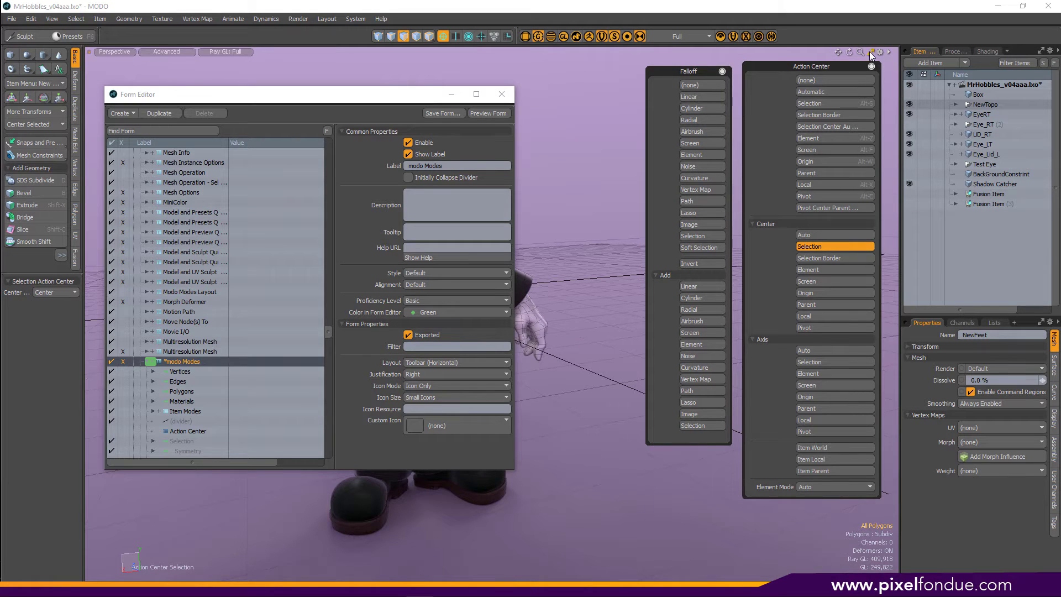
pyautogui.click(871, 66)
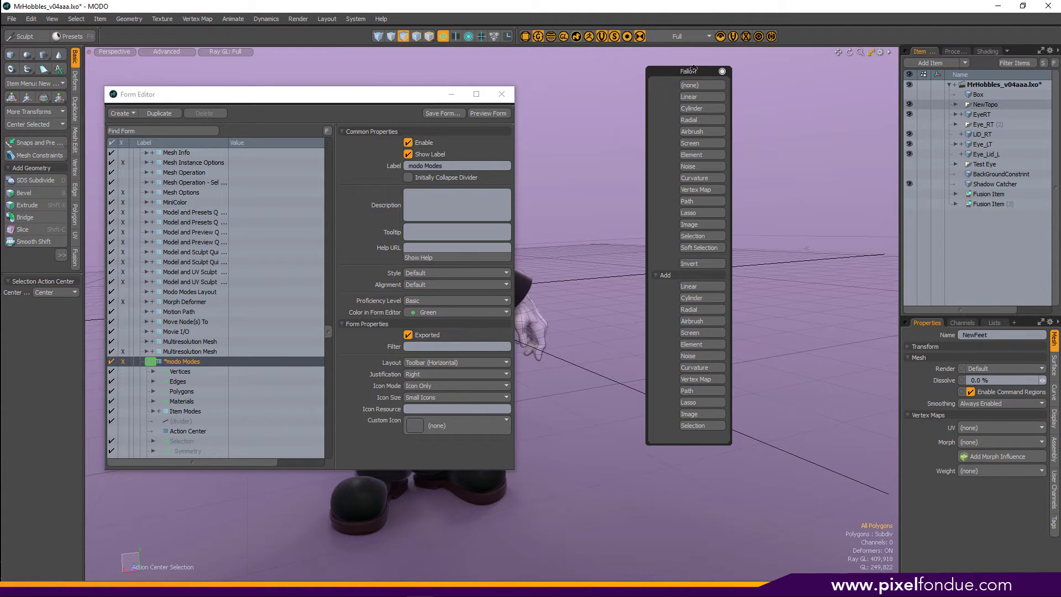
# - Move the Falloff palette across the viewport, close it, and tear the Falloff popover off again as a floating palette
pyautogui.moveTo(693, 71); pyautogui.dragTo(838, 79)
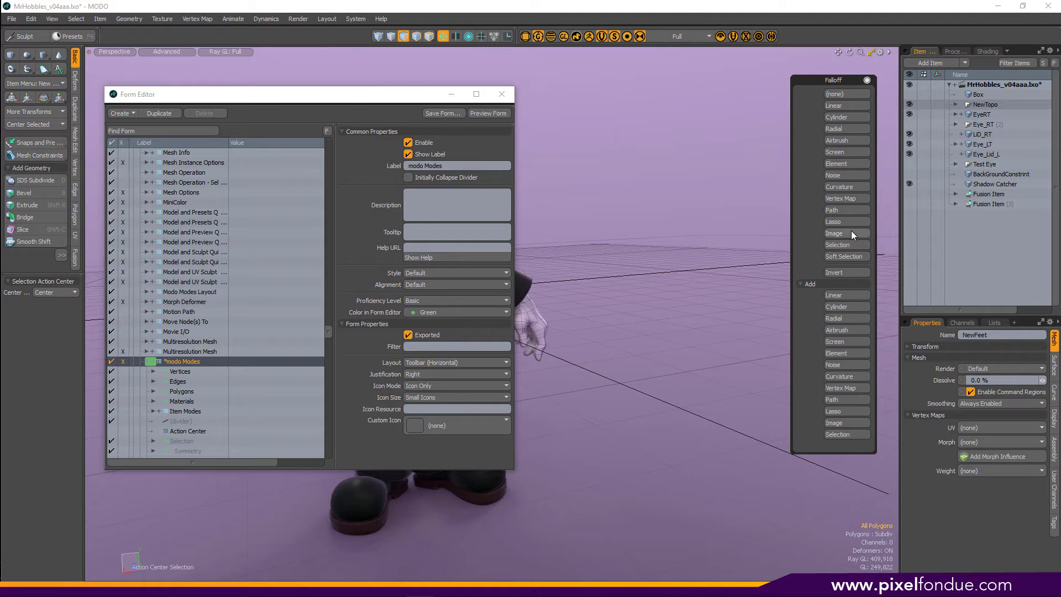
pyautogui.moveTo(851, 80); pyautogui.dragTo(818, 97)
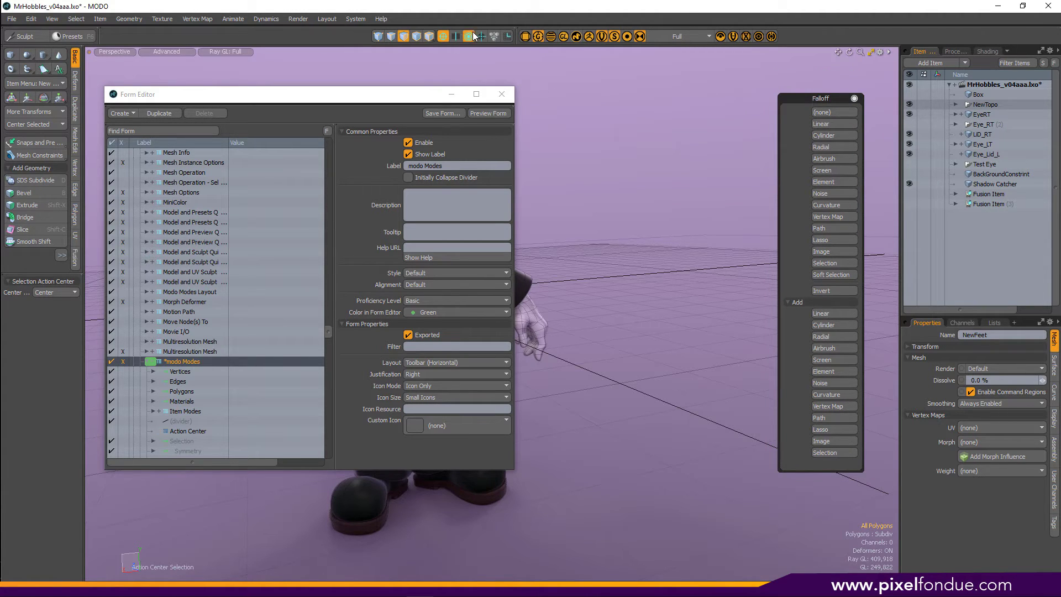
pyautogui.click(855, 97)
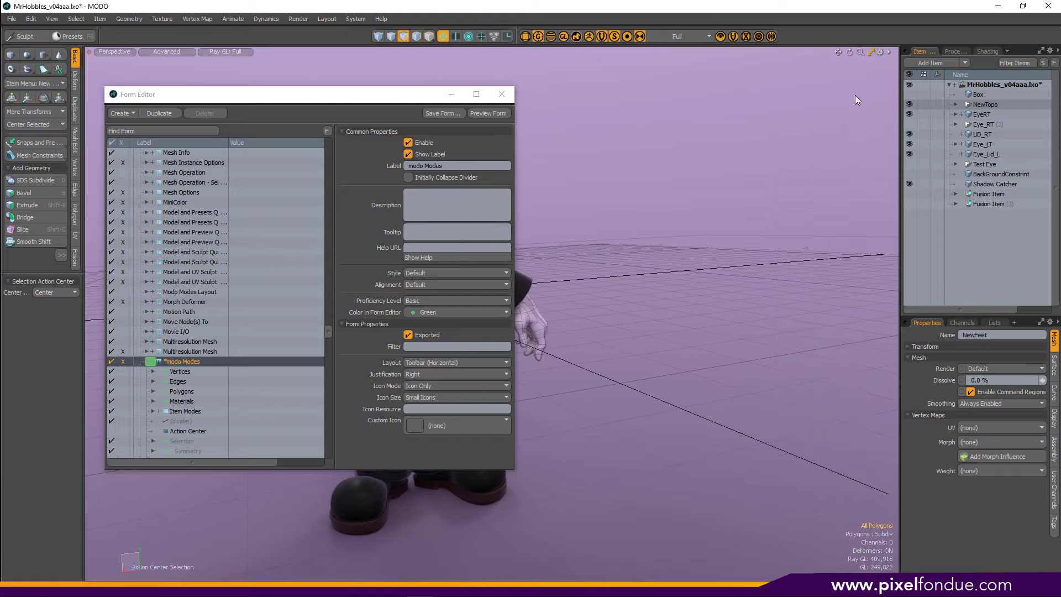
pyautogui.click(470, 37)
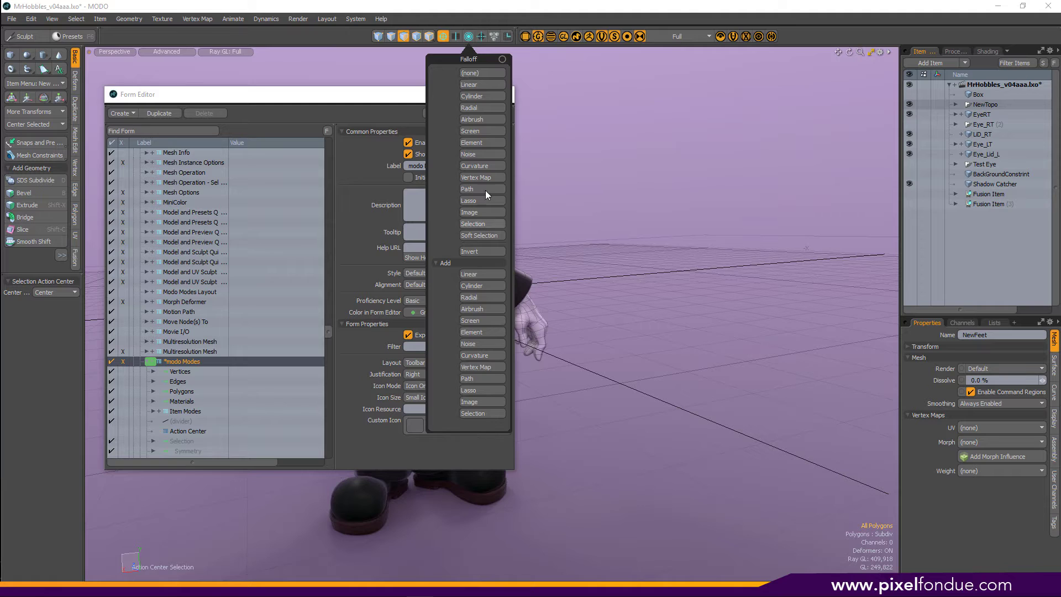
pyautogui.click(502, 60)
pyautogui.moveTo(480, 59); pyautogui.dragTo(851, 76)
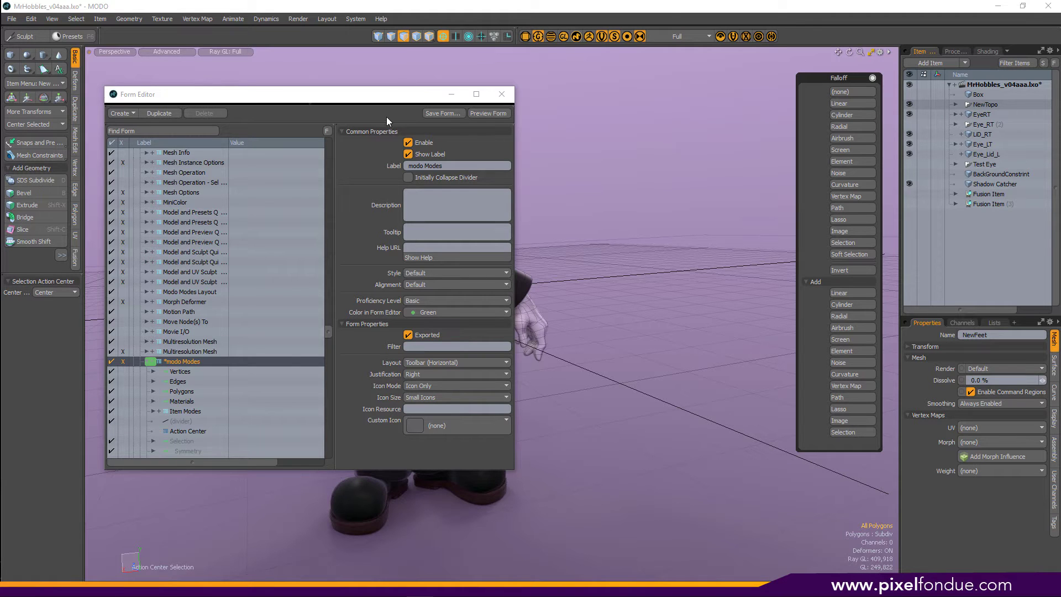
# - Locate the toolbar's Falloff control in the Form Editor, select the Falloff reference inside modo Modes, and jump to its source form
pyautogui.click(840, 78)
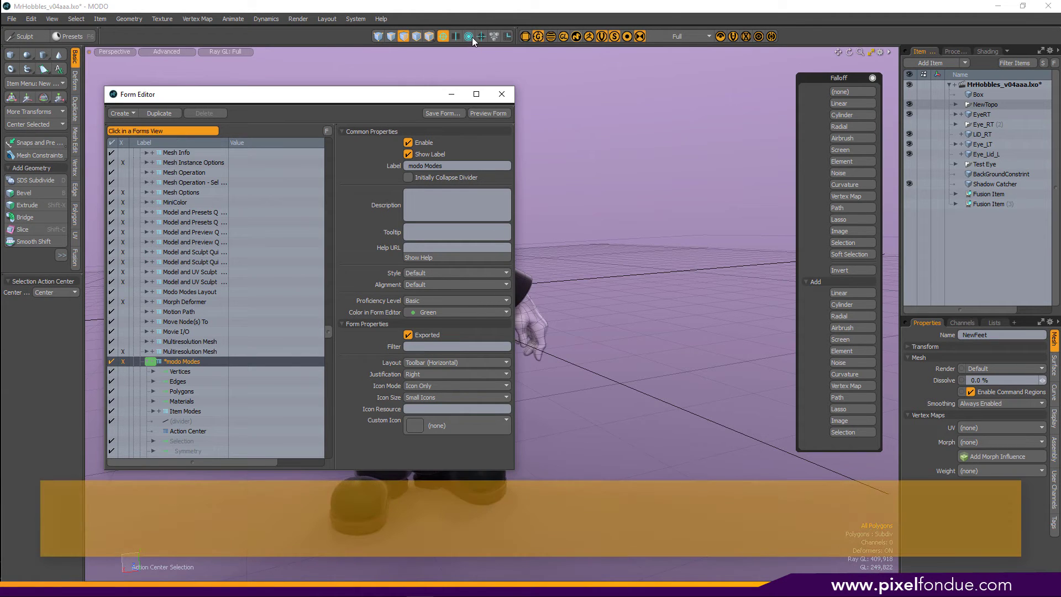
pyautogui.scroll(-7, 246, 273)
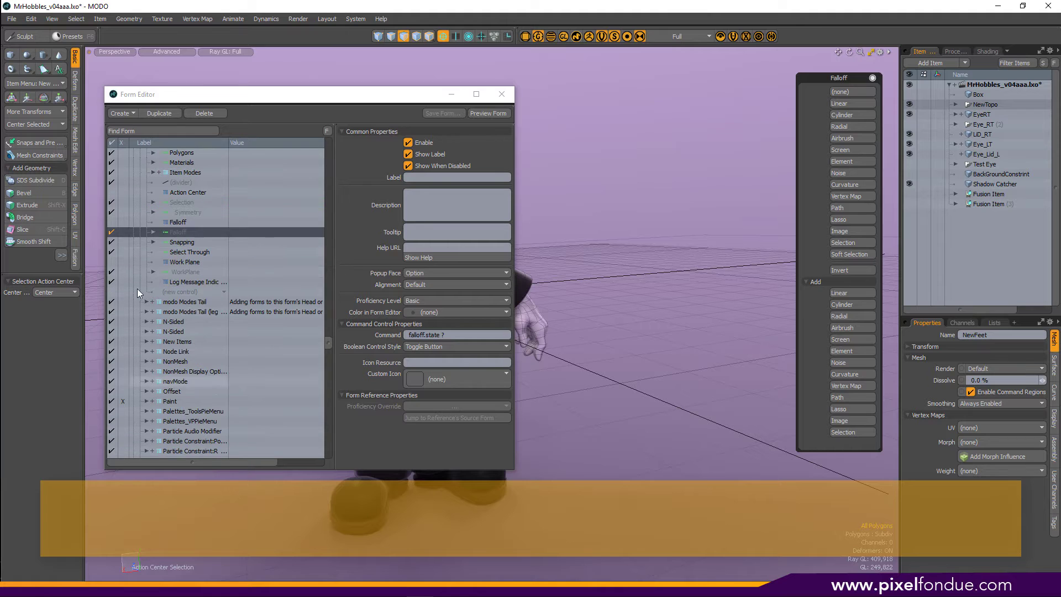
pyautogui.click(193, 222)
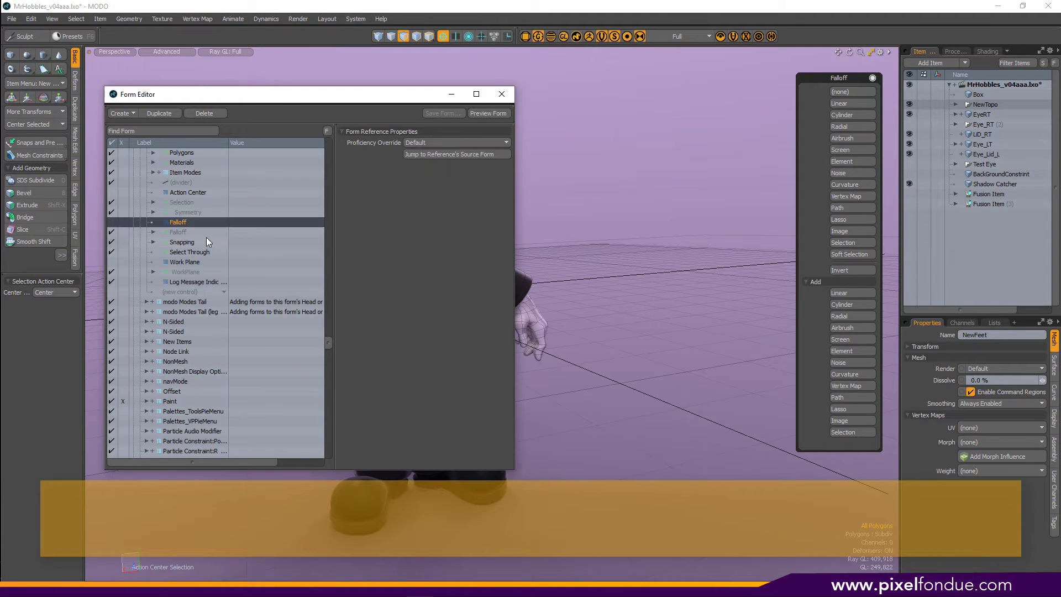
pyautogui.click(459, 155)
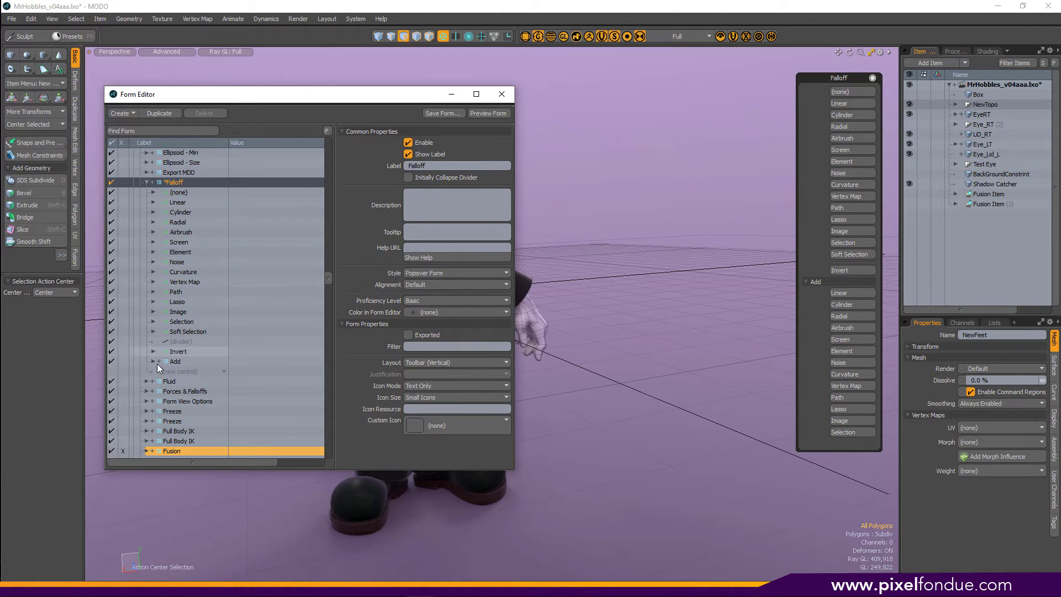
# - Collapse and re-expand the Add section of the Falloff palette, and examine the matching Add group in the Falloff form
pyautogui.click(844, 283)
pyautogui.click(805, 282)
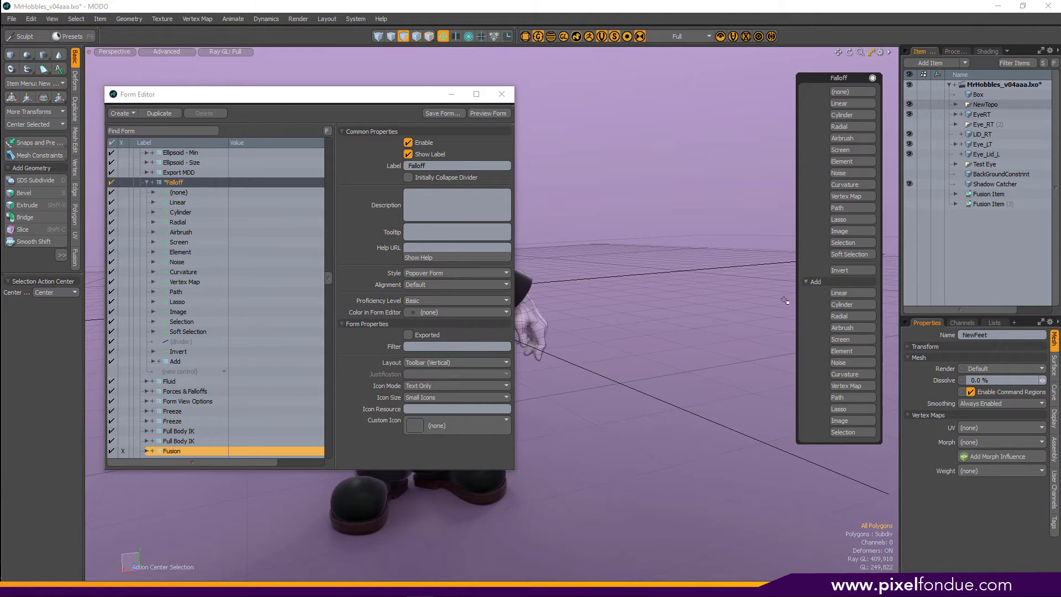
pyautogui.click(153, 362)
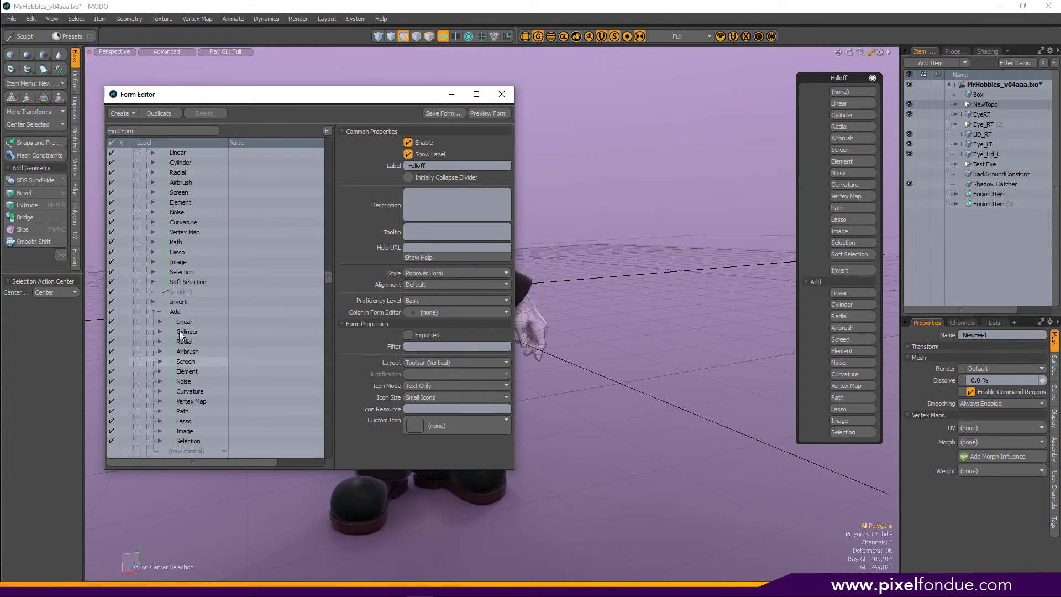
pyautogui.click(153, 312)
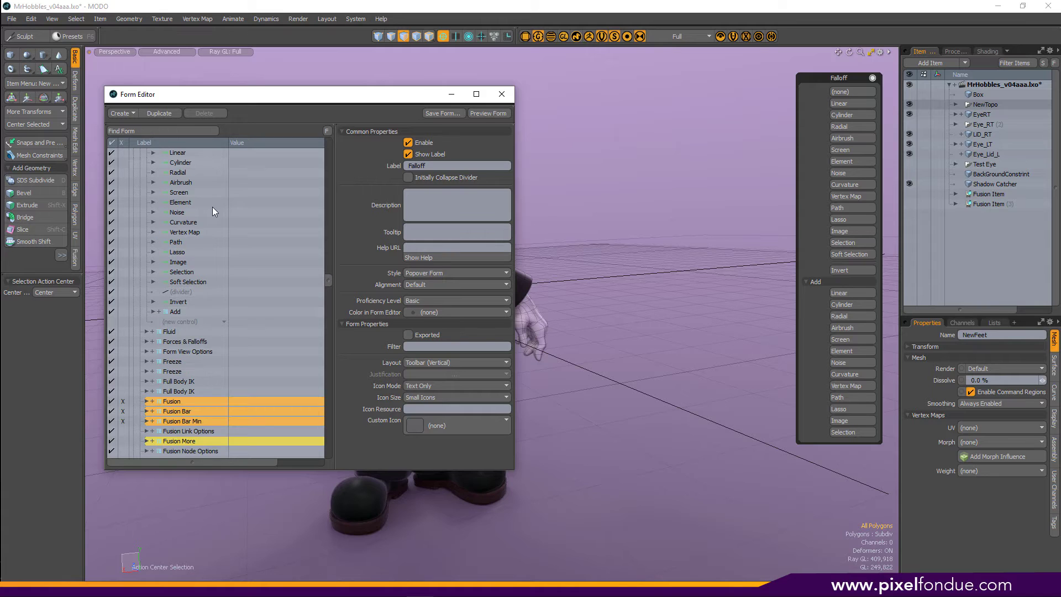
pyautogui.scroll(3, 212, 207)
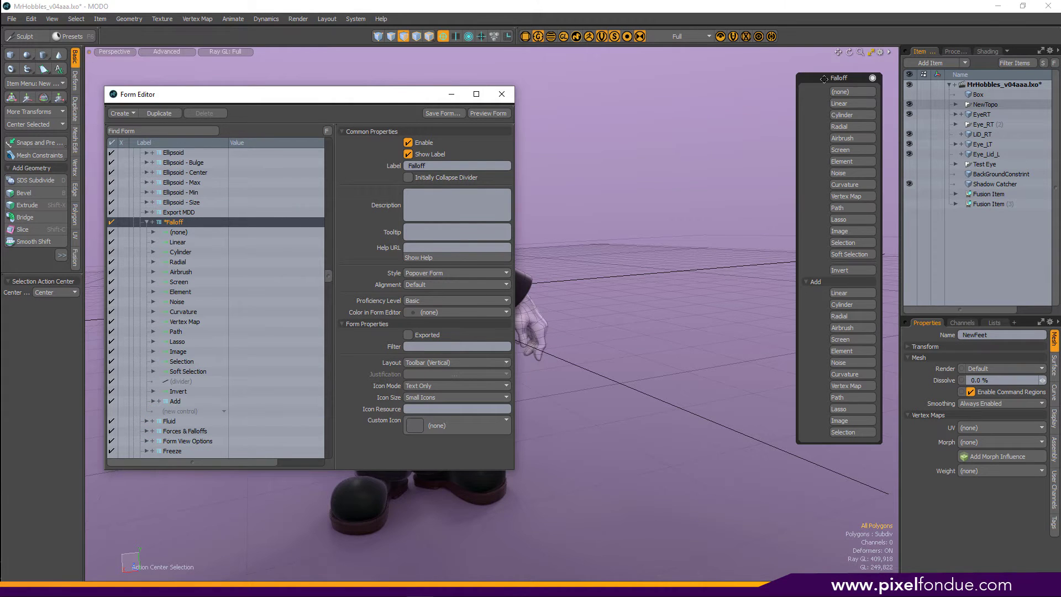
# - Move the Falloff palette closer to the Form Editor and set the Falloff form's Style to Popup Form
pyautogui.moveTo(824, 78); pyautogui.dragTo(724, 107)
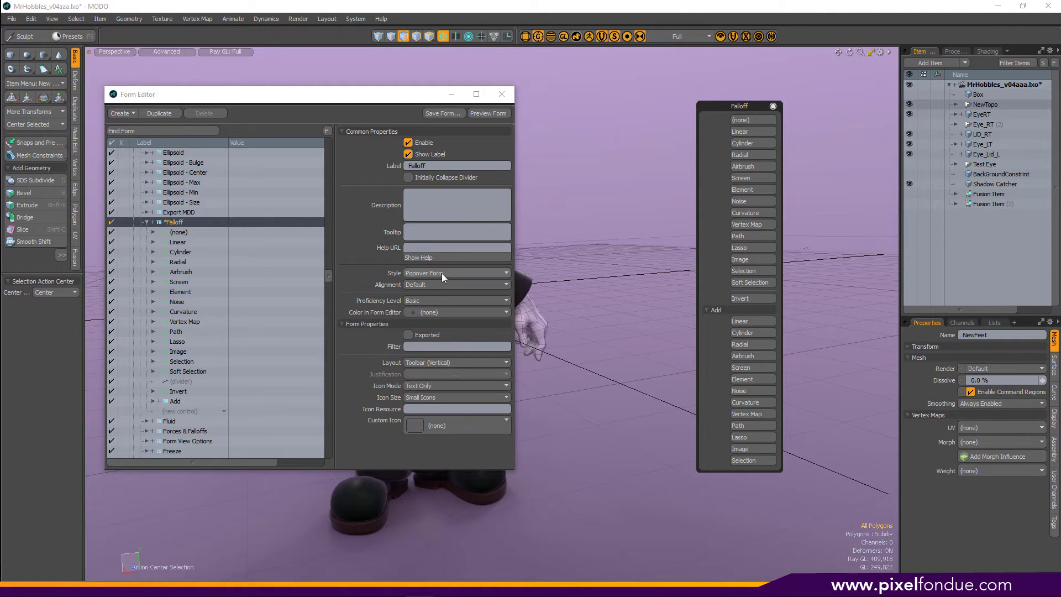
pyautogui.click(474, 273)
pyautogui.click(474, 270)
pyautogui.click(474, 270)
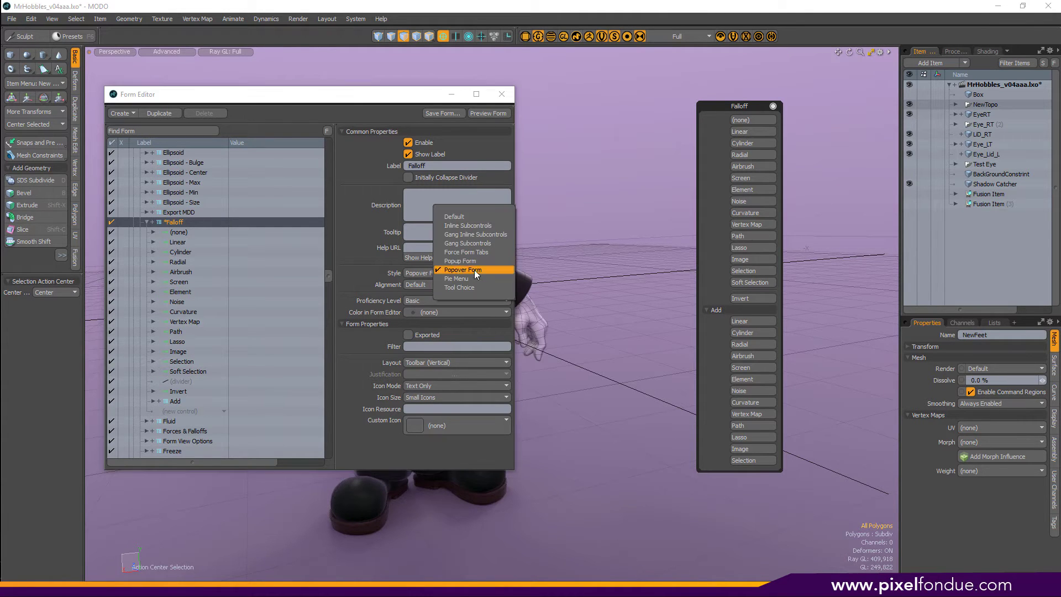
pyautogui.click(473, 264)
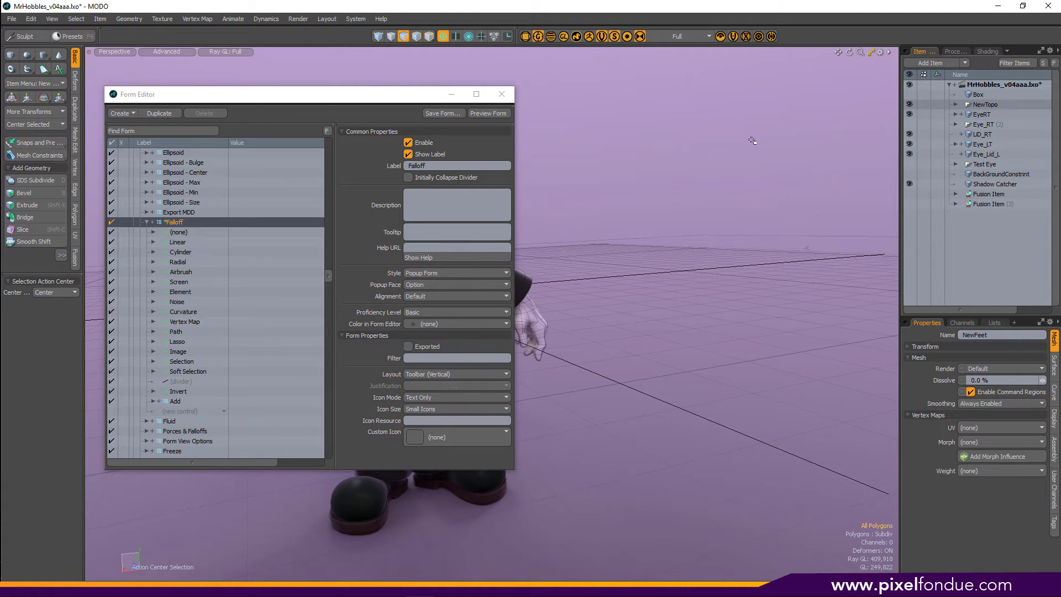
# - Apply the Linear falloff from the toolbar's Falloff popup, and reset the falloff to (none)
pyautogui.click(467, 37)
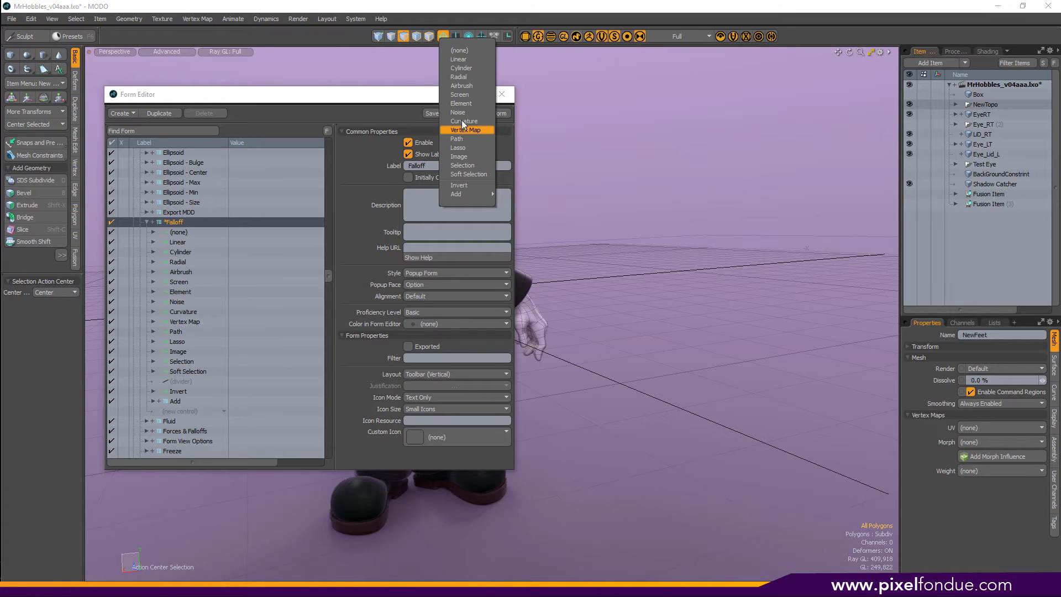
pyautogui.click(468, 62)
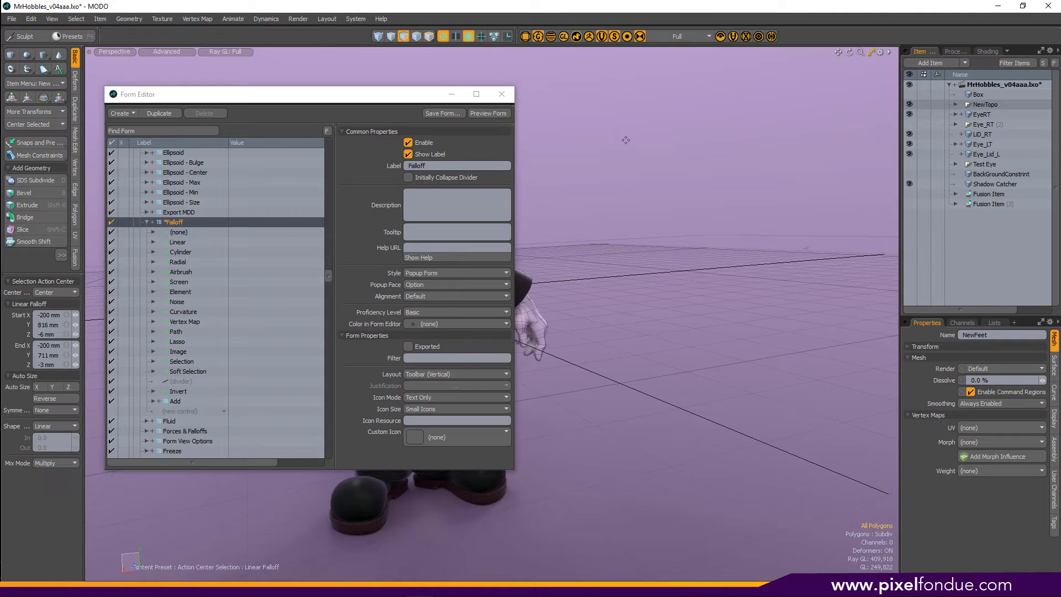
pyautogui.click(470, 37)
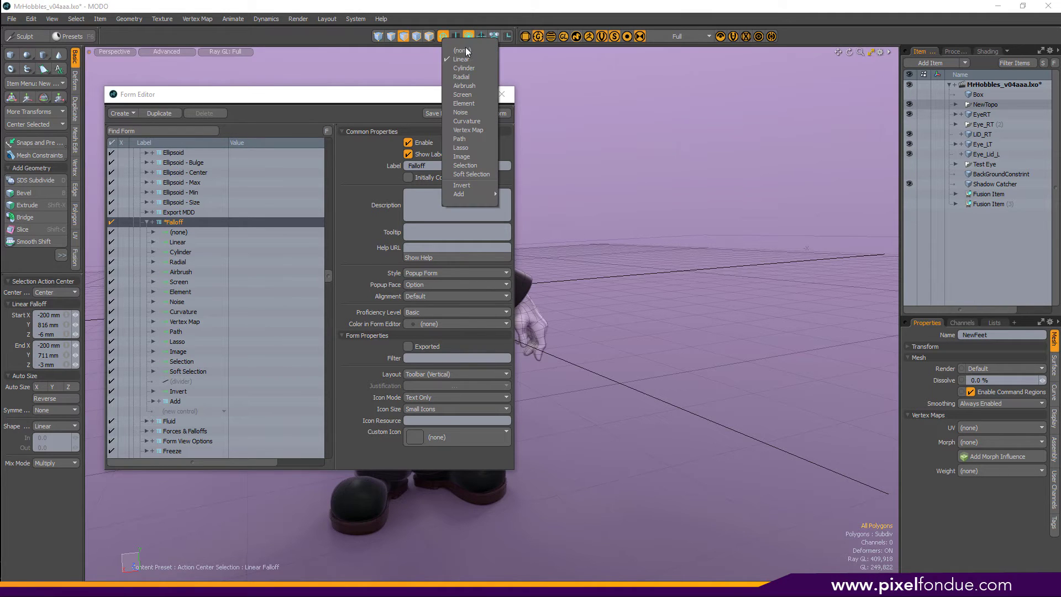
pyautogui.click(466, 51)
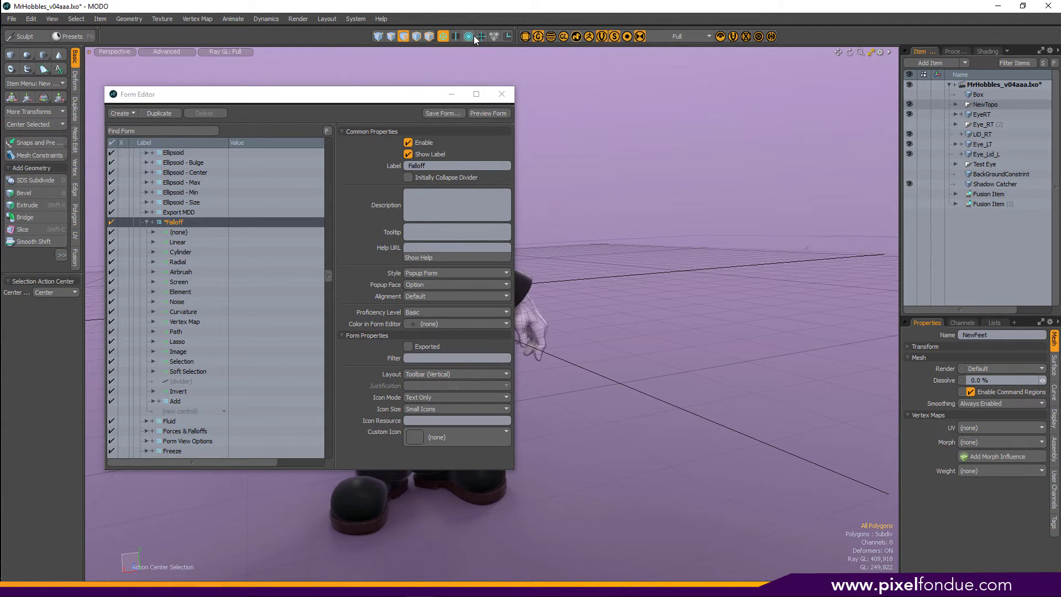
# - Set the Falloff form's Style to Popover Form and close the floating Falloff palette
pyautogui.click(446, 273)
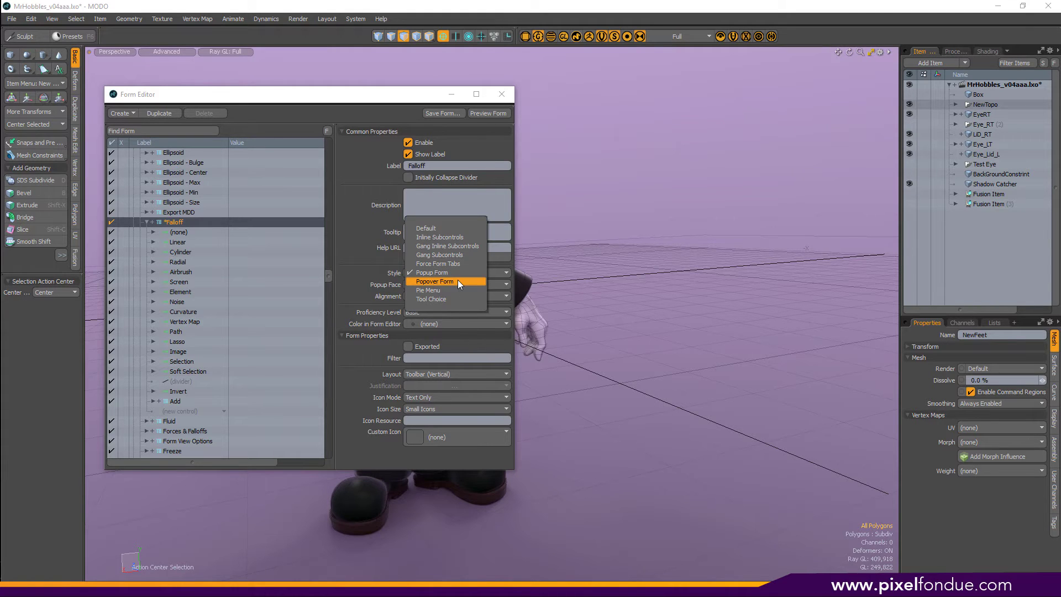
pyautogui.click(457, 280)
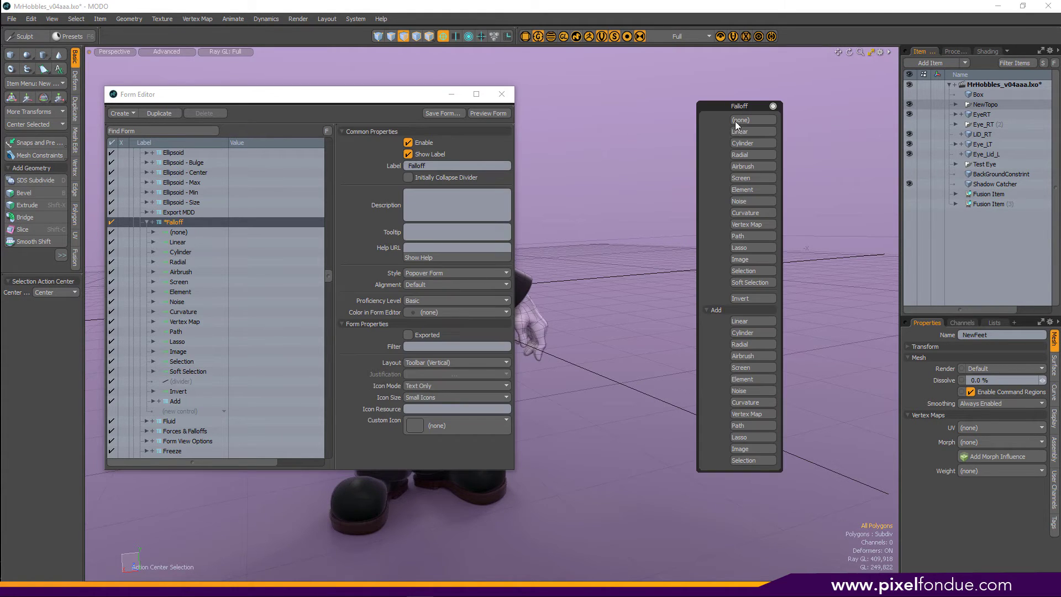
pyautogui.click(774, 106)
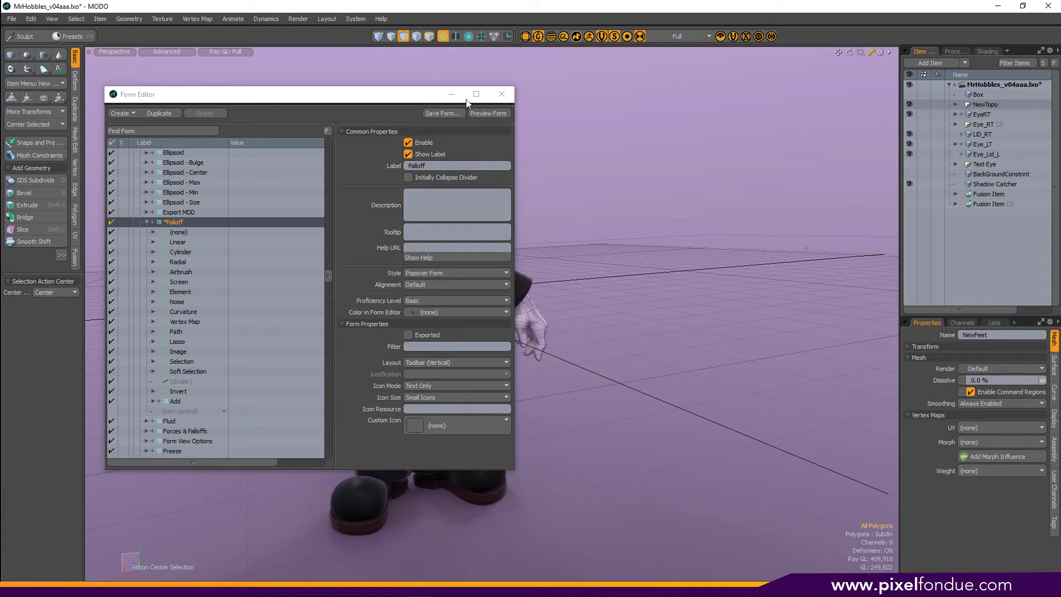
# - Tear off the Falloff popover as a floating palette, place it beside the item list, and close it
pyautogui.click(469, 36)
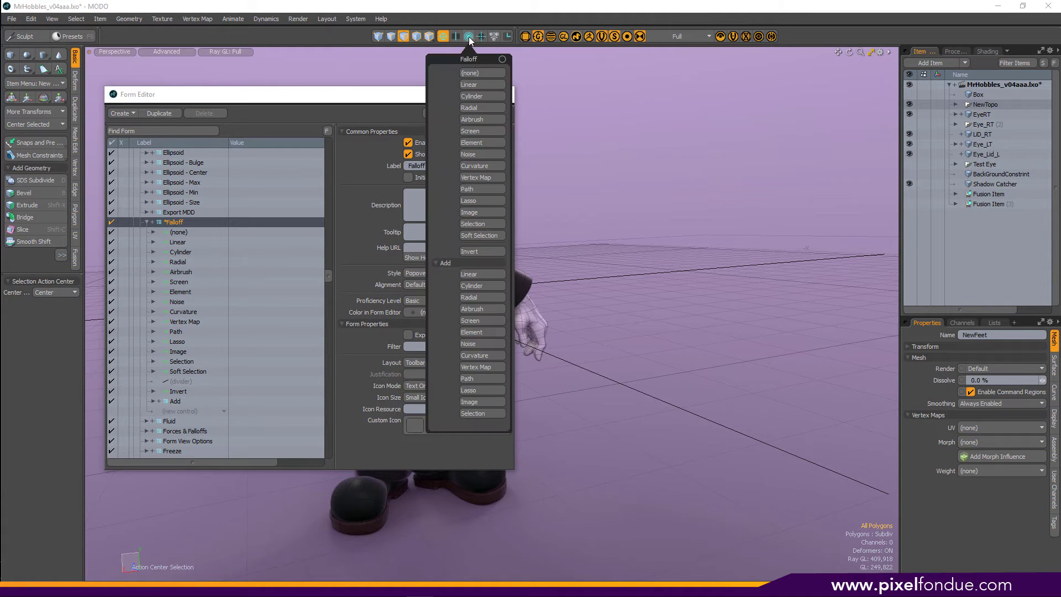
pyautogui.click(502, 61)
pyautogui.moveTo(467, 61); pyautogui.dragTo(807, 100)
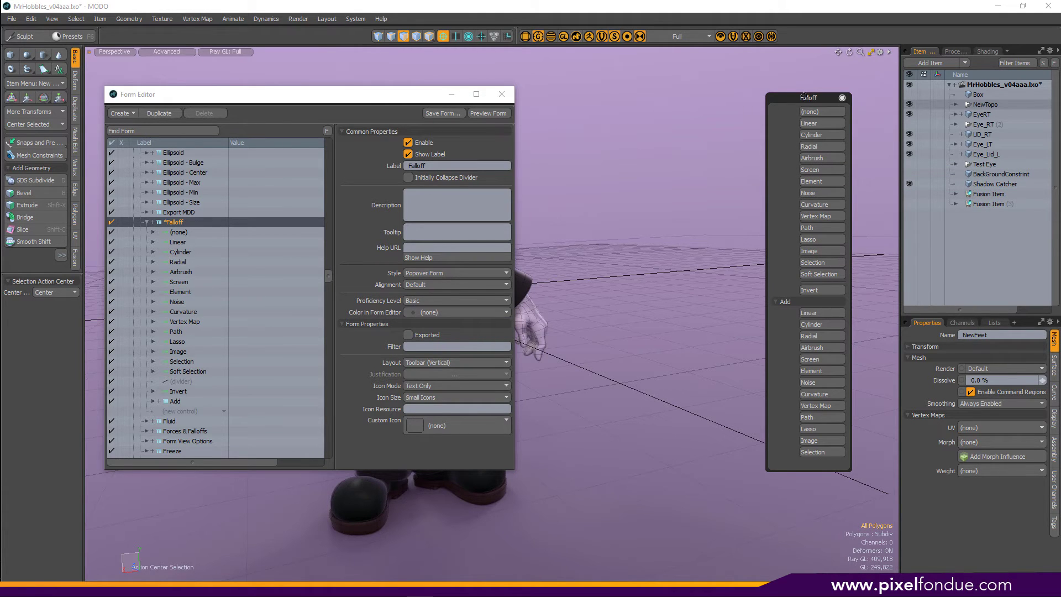
pyautogui.moveTo(804, 95); pyautogui.dragTo(835, 84)
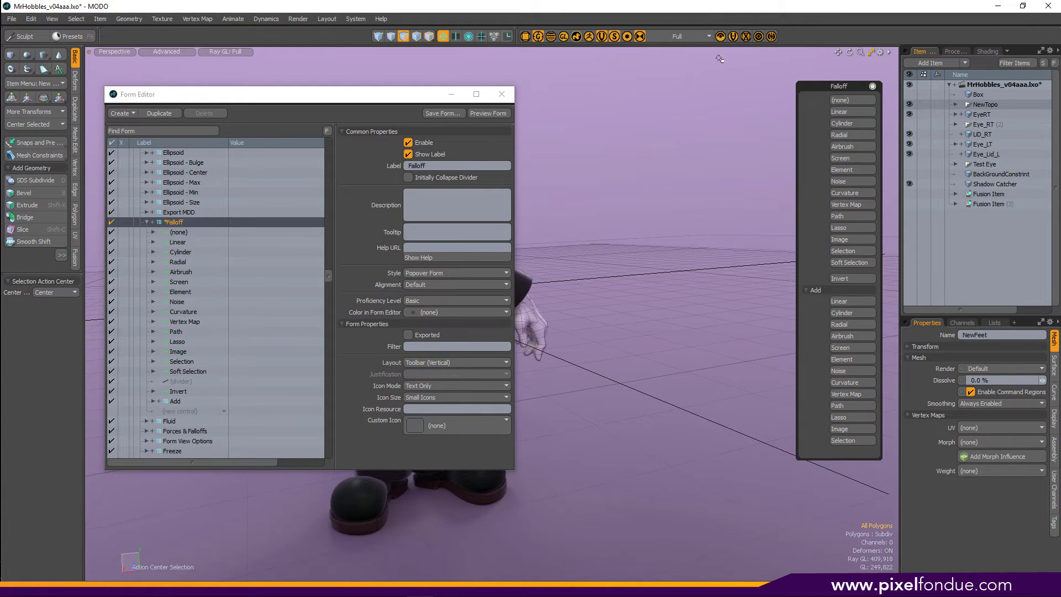
pyautogui.click(873, 85)
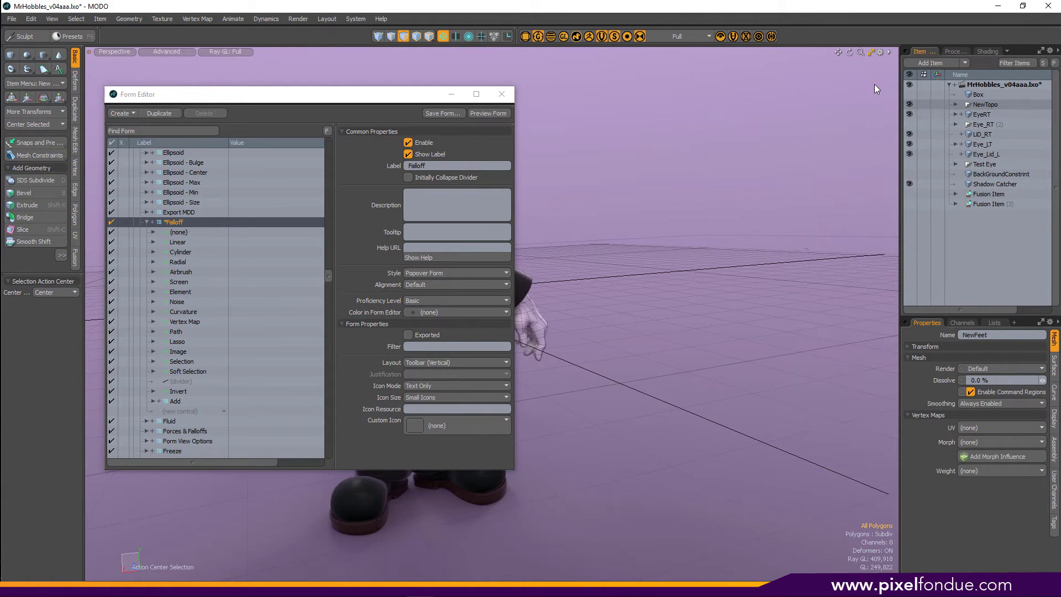
# - Run Rotate Work Plane from the toolbar's Work Plane popup with the Y axis and an angle of 0.0°
pyautogui.click(509, 36)
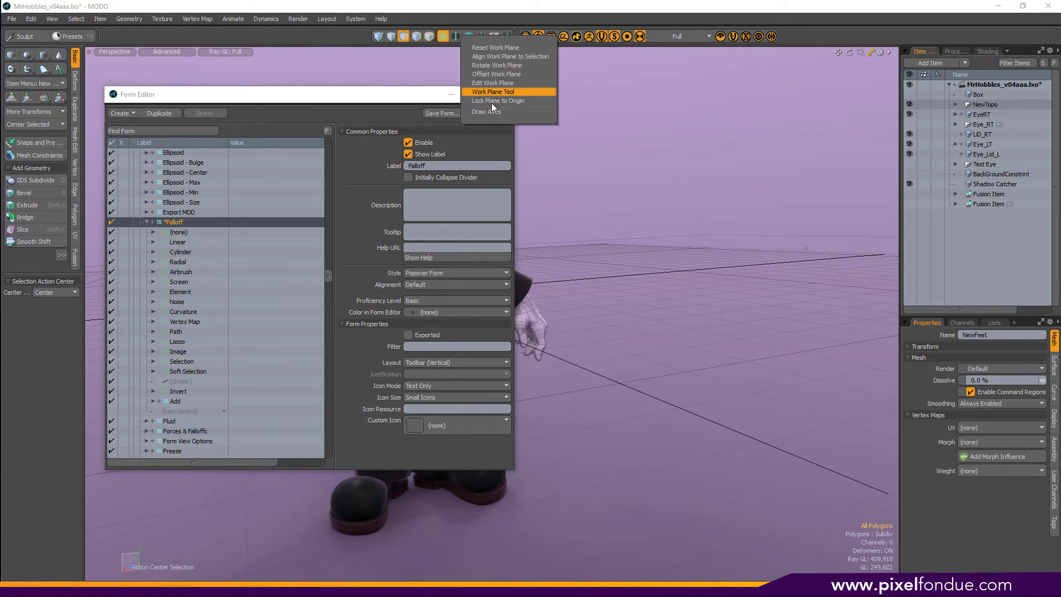
pyautogui.click(504, 66)
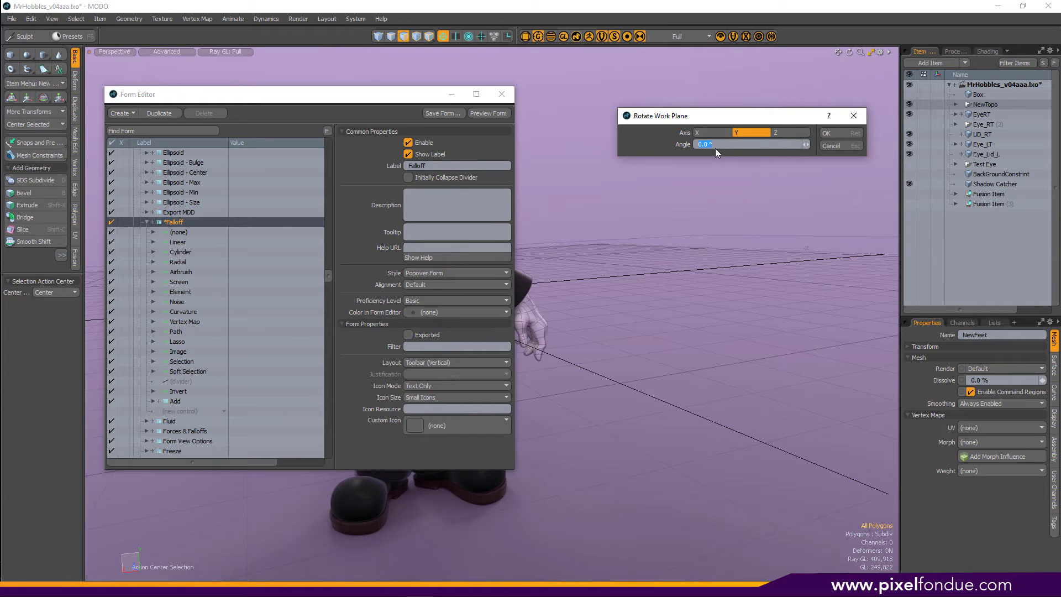
pyautogui.click(826, 133)
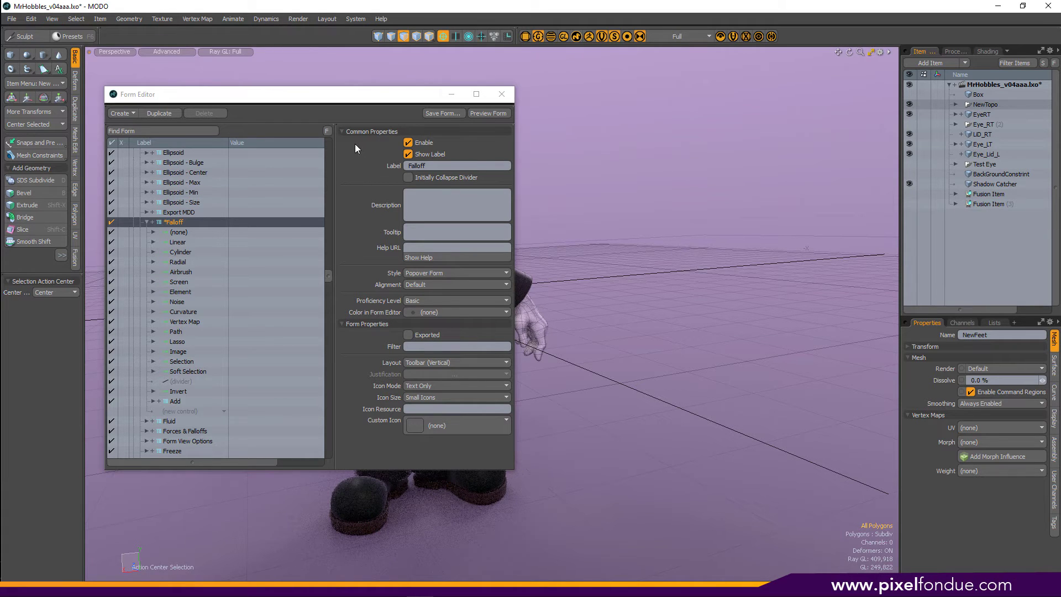
# - Locate the toolbar's Work Plane control in the Form Editor, select the Work Plane reference, and jump to its source form
pyautogui.keyDown('ctrl'); pyautogui.keyDown('alt'); pyautogui.keyDown('shift'); pyautogui.click(507, 35); pyautogui.keyUp('shift'); pyautogui.keyUp('alt'); pyautogui.keyUp('ctrl')
pyautogui.scroll(-3, 215, 433)
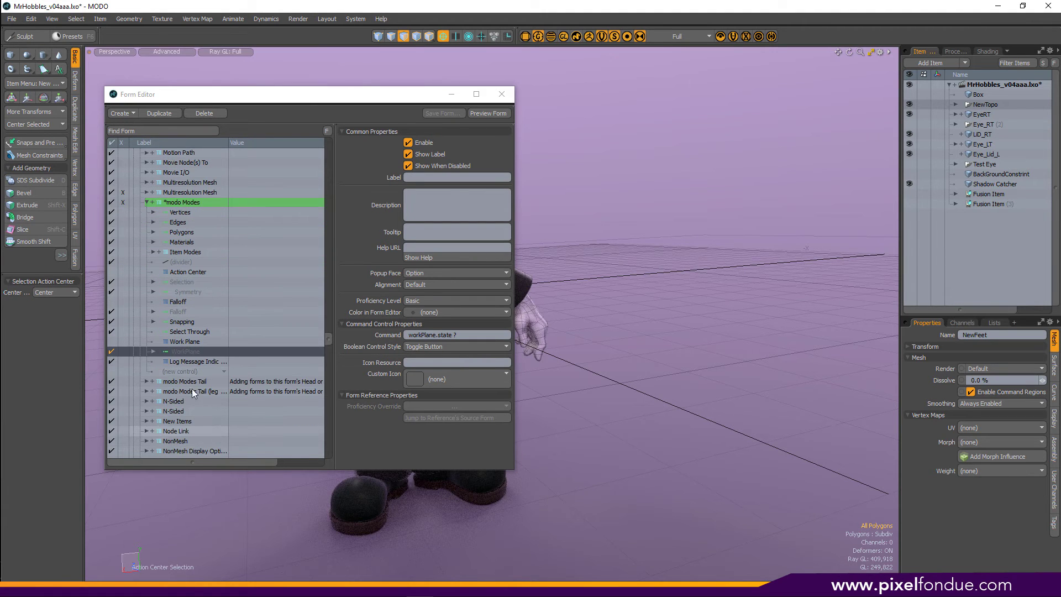
pyautogui.click(192, 344)
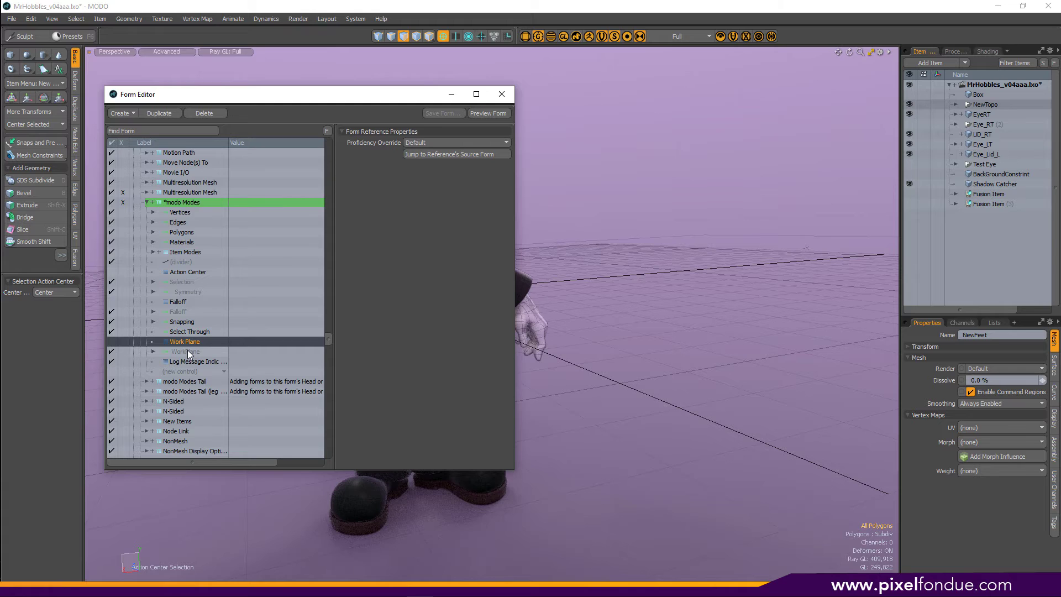
pyautogui.click(187, 351)
pyautogui.click(186, 343)
pyautogui.click(429, 154)
pyautogui.scroll(-5, 218, 287)
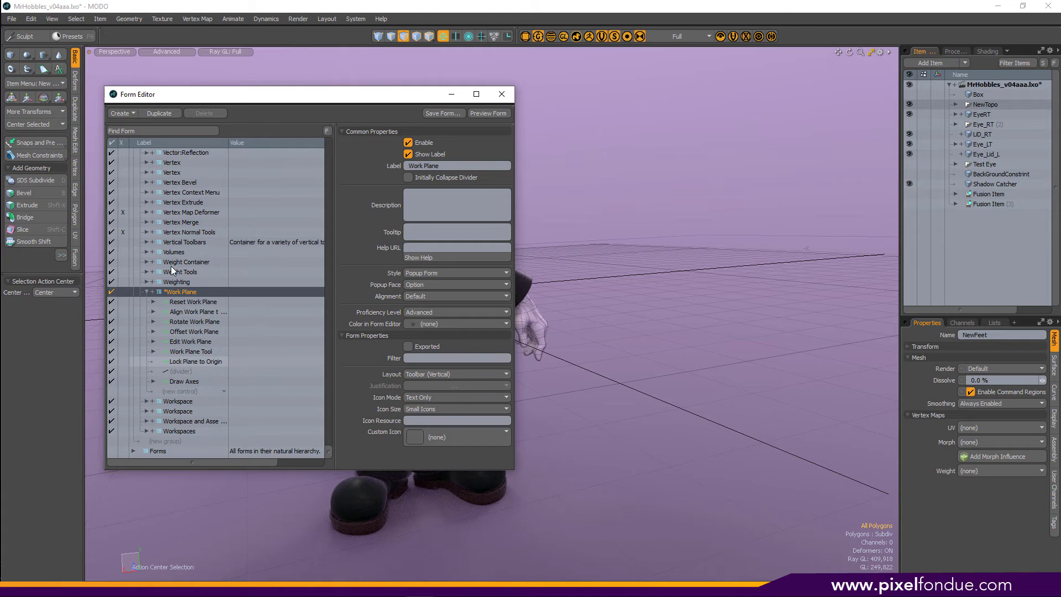
# - Bring up the toolbar's Work Plane popup to compare its commands with the form's entries, and close it
pyautogui.click(506, 37)
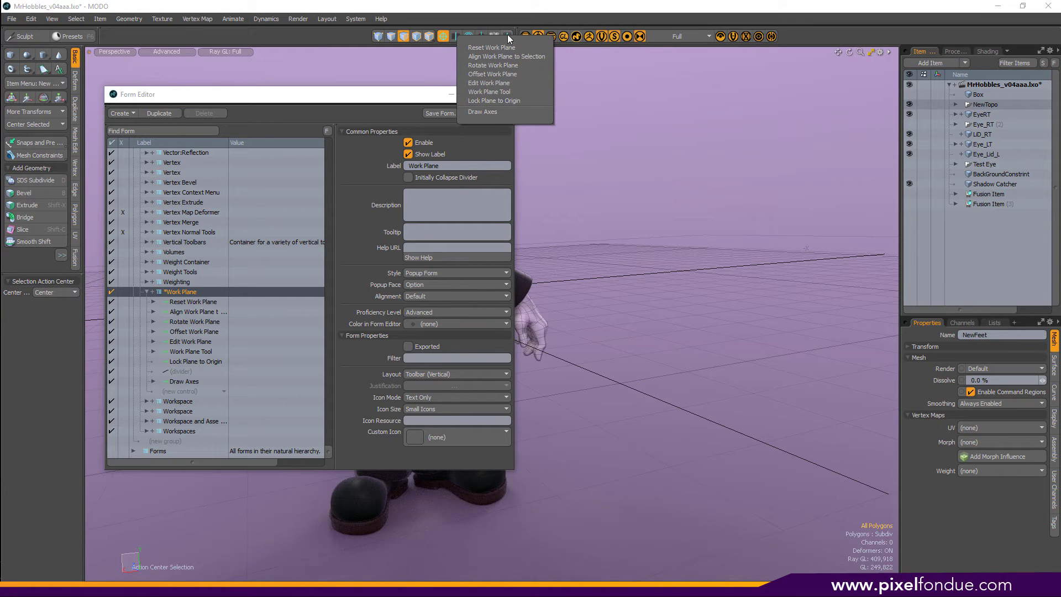
pyautogui.click(504, 36)
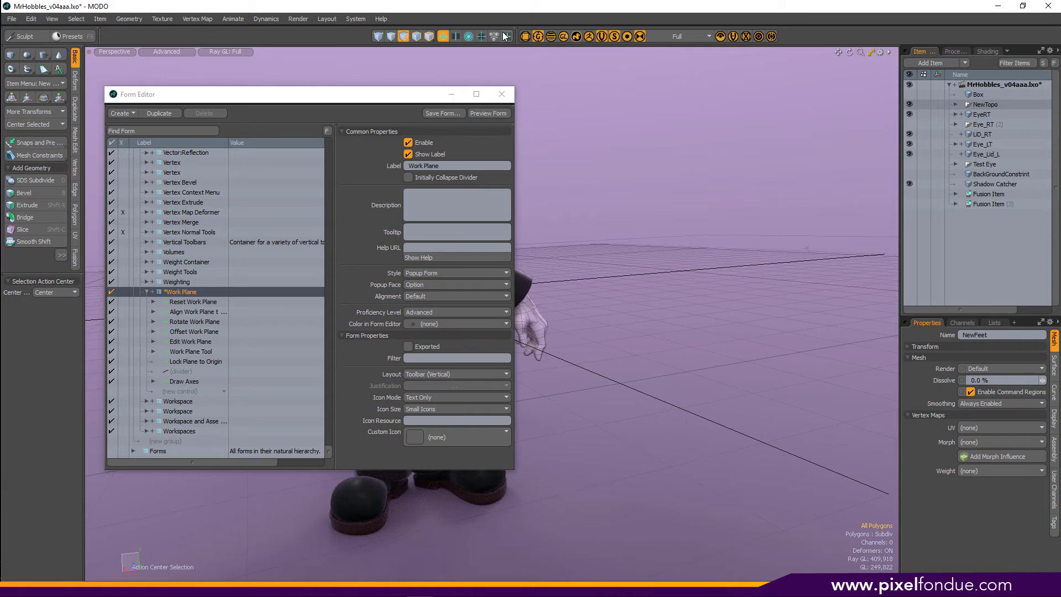
pyautogui.click(503, 35)
pyautogui.click(503, 35)
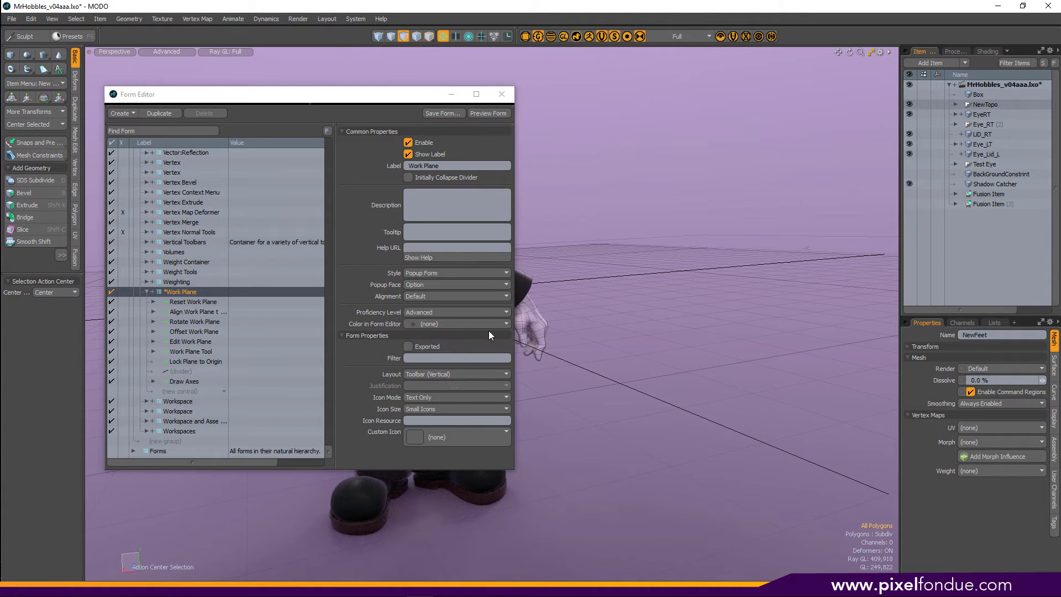
# - Set the Work Plane form's Style to Popover Form, and detach its toolbar popover as a floating palette
pyautogui.click(443, 273)
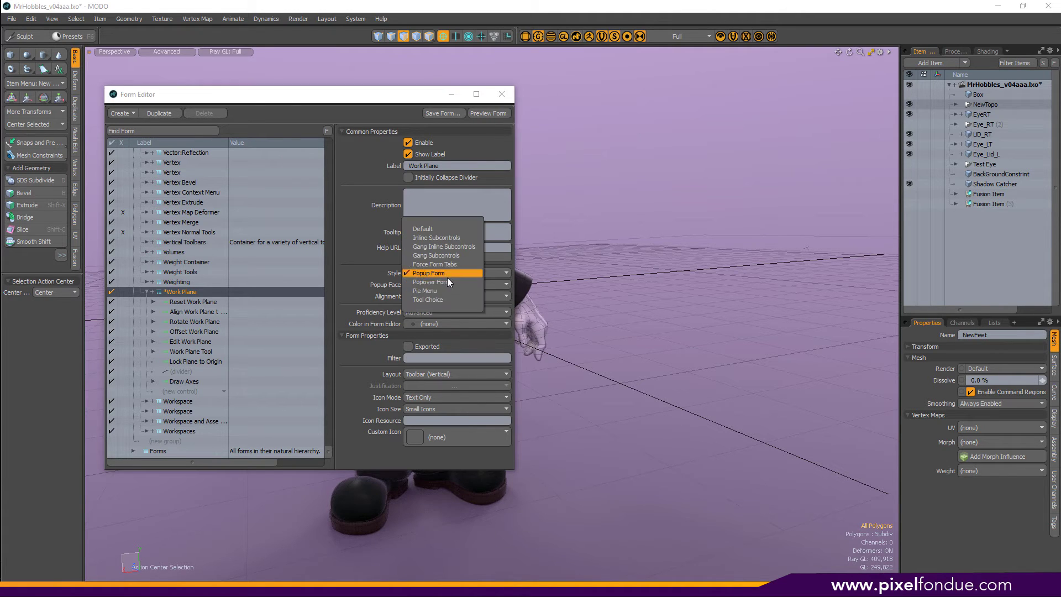
pyautogui.click(452, 281)
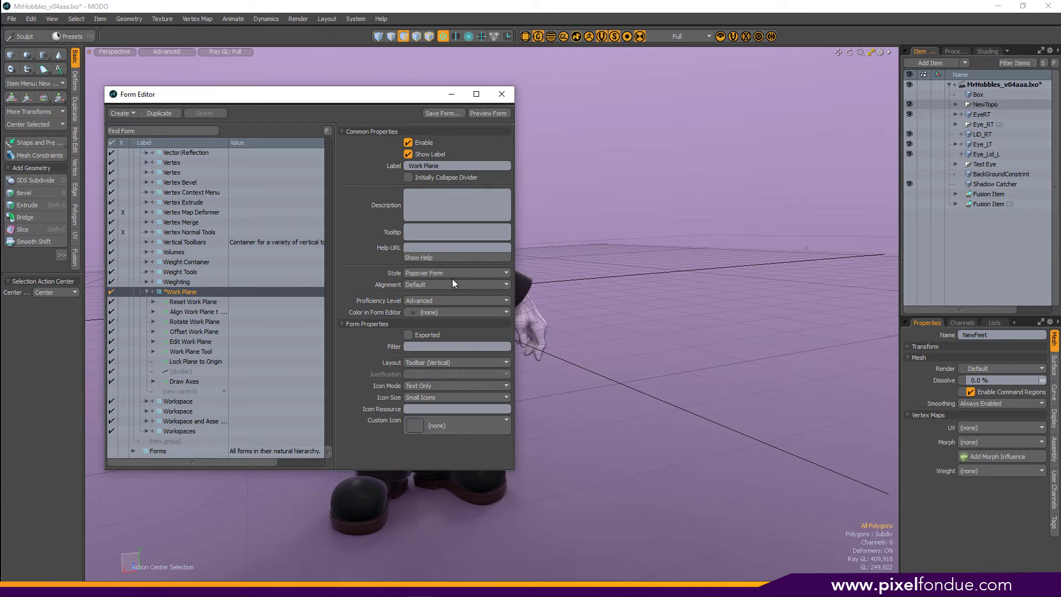
pyautogui.click(508, 37)
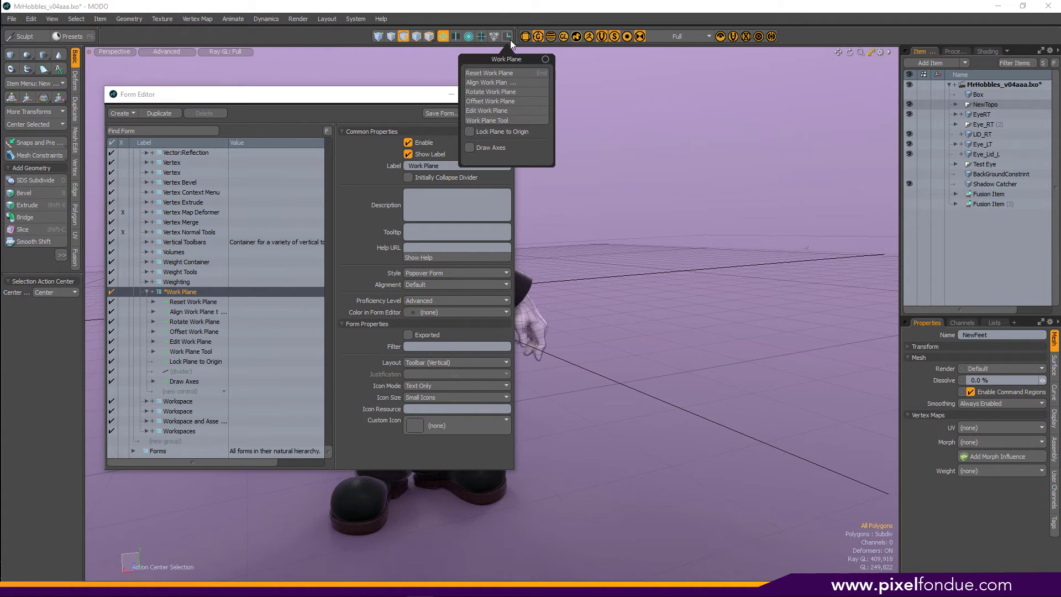
pyautogui.moveTo(543, 60); pyautogui.dragTo(546, 61)
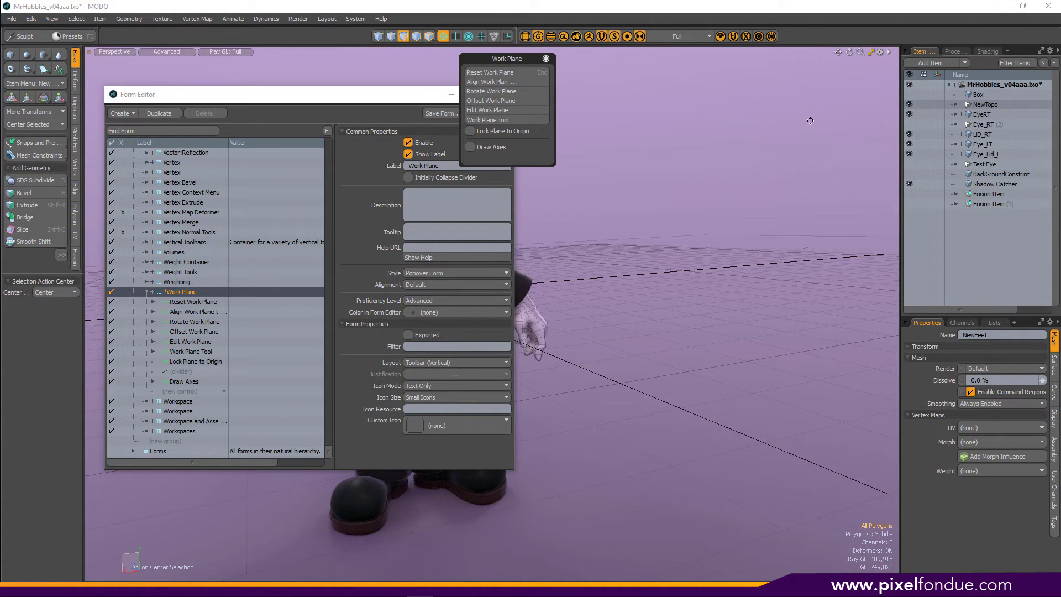
# - Move the floating Work Plane palette clear of the Form Editor and close the Form Editor
pyautogui.moveTo(810, 120); pyautogui.dragTo(857, 82)
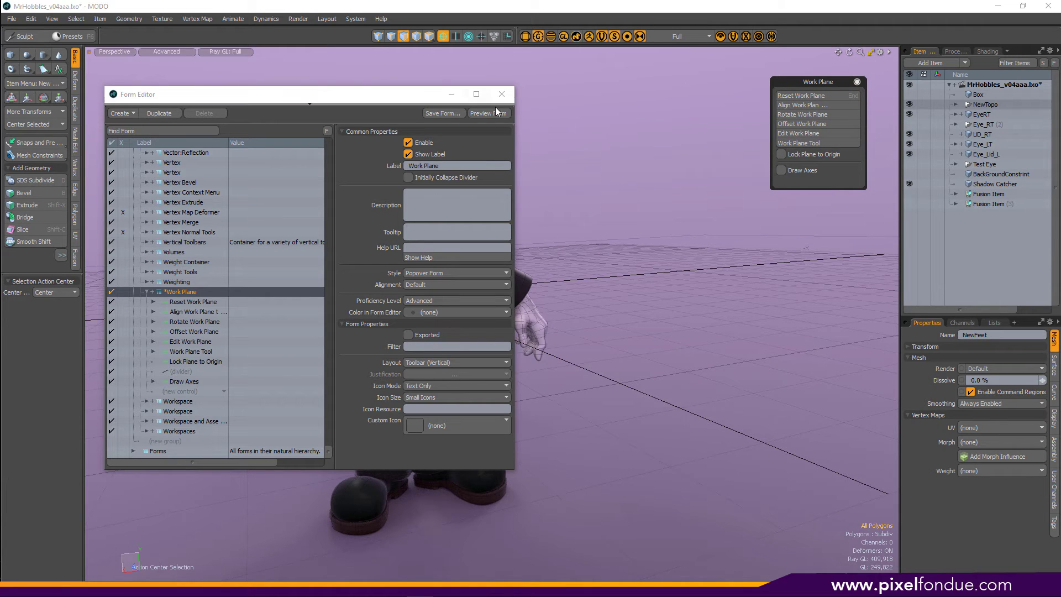
pyautogui.click(502, 94)
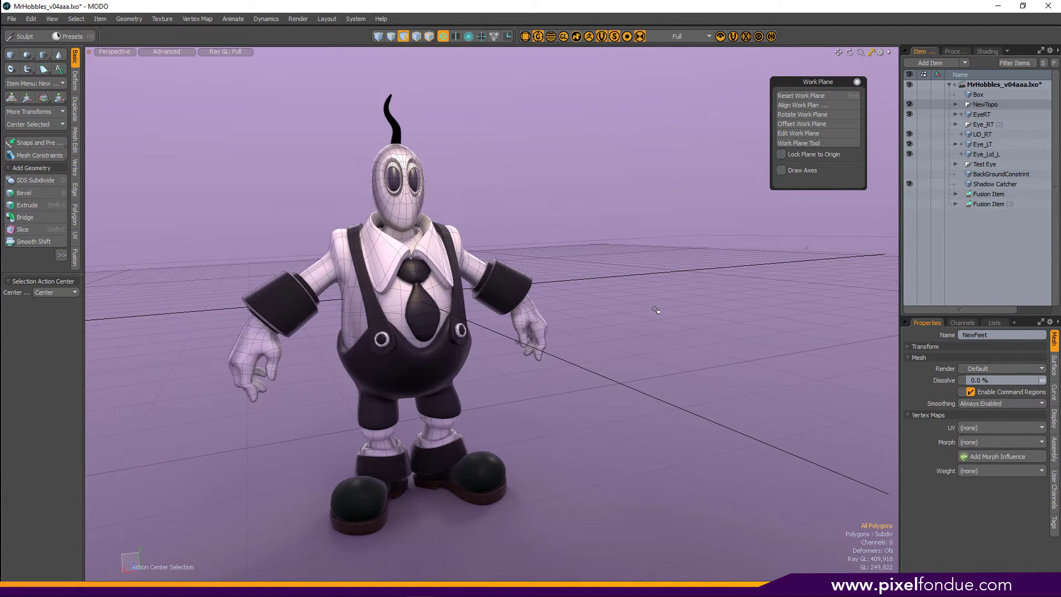
# - Open Rotate Work Plane from the floating palette, cancel its dialog, and close the Work Plane palette
pyautogui.click(831, 114)
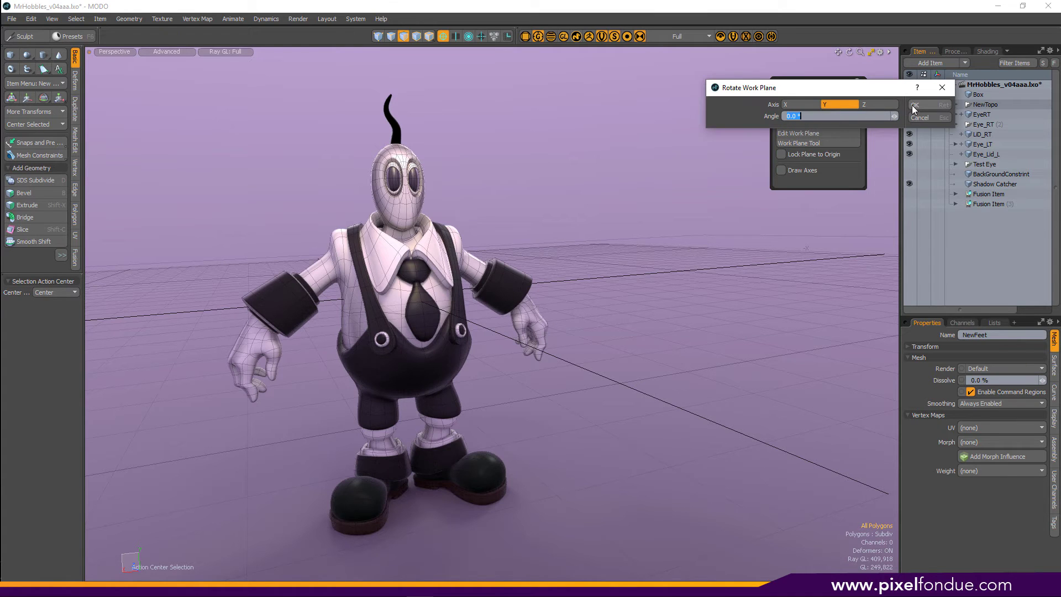
pyautogui.click(917, 118)
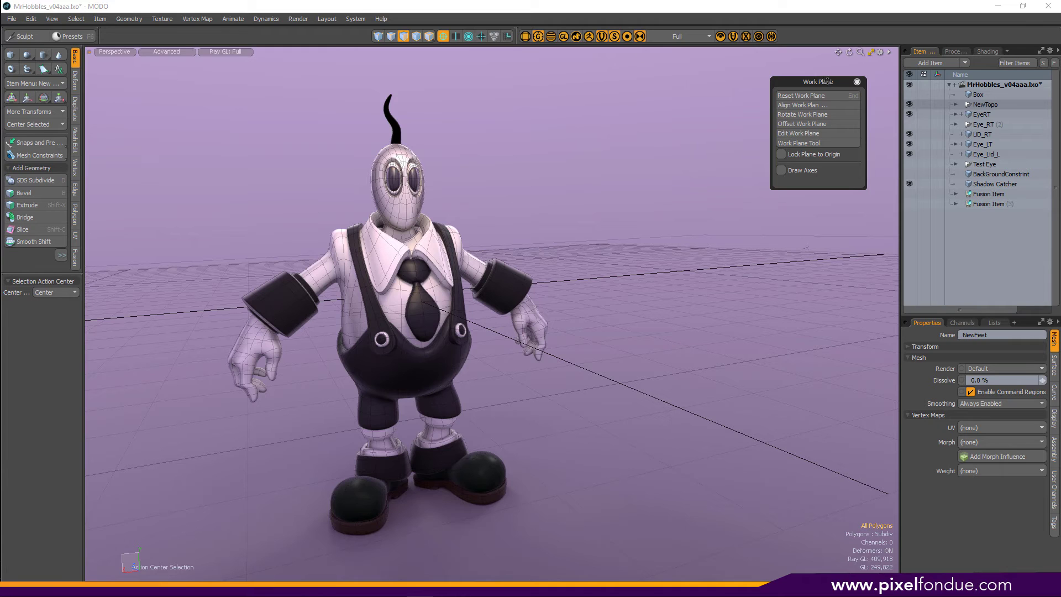
pyautogui.moveTo(807, 81)
pyautogui.mouseDown()
pyautogui.moveTo(823, 89)
pyautogui.moveTo(742, 122)
pyautogui.moveTo(797, 74)
pyautogui.mouseUp()
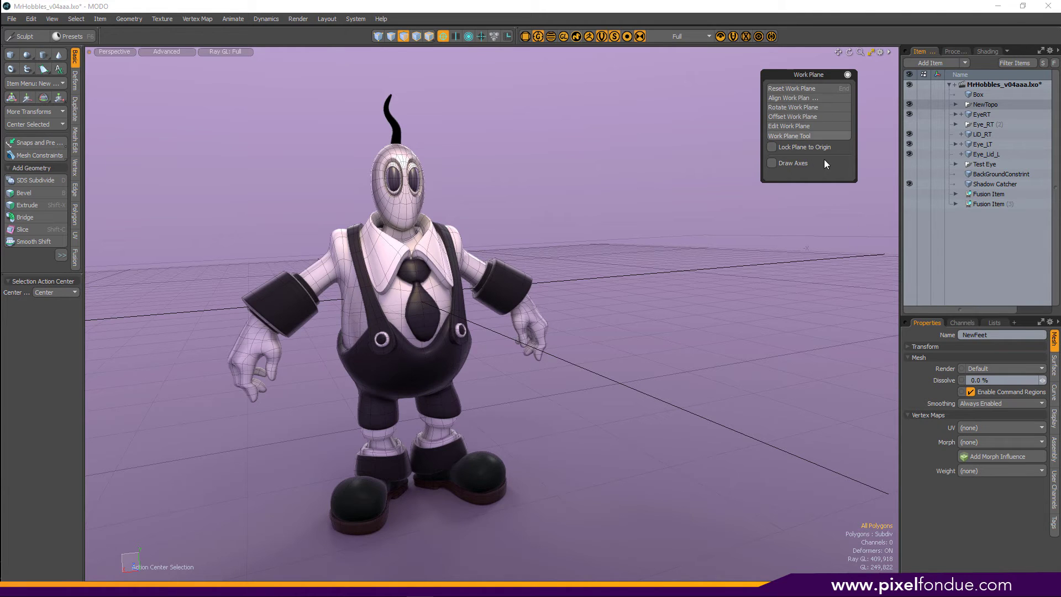
pyautogui.click(848, 74)
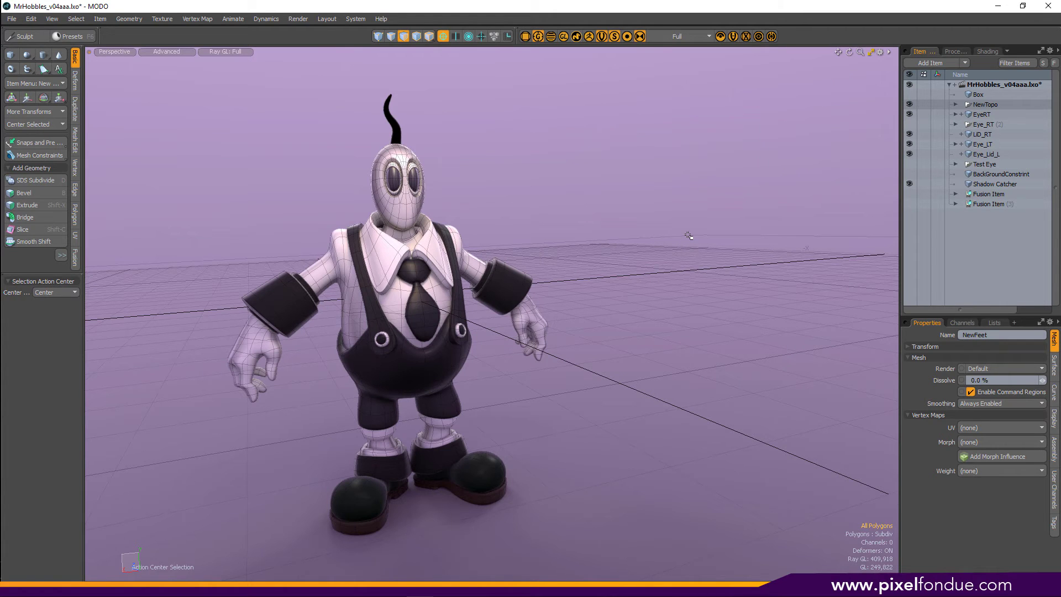
# - Bring up the Quick-Access Popover over the viewport, pin it open, and place it near the viewport's upper edge
pyautogui.press('3')
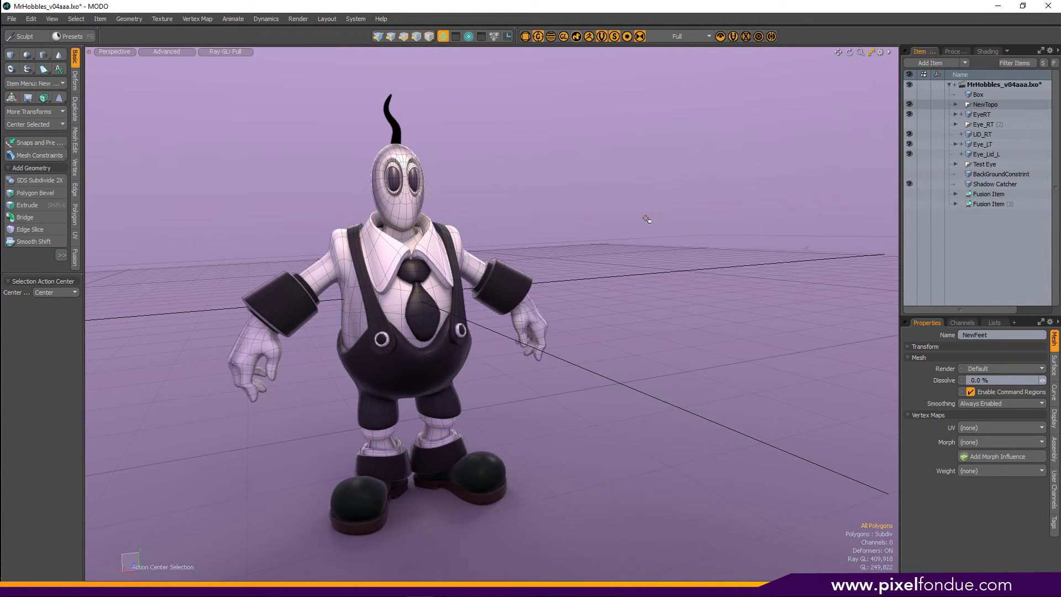
pyautogui.press('`')
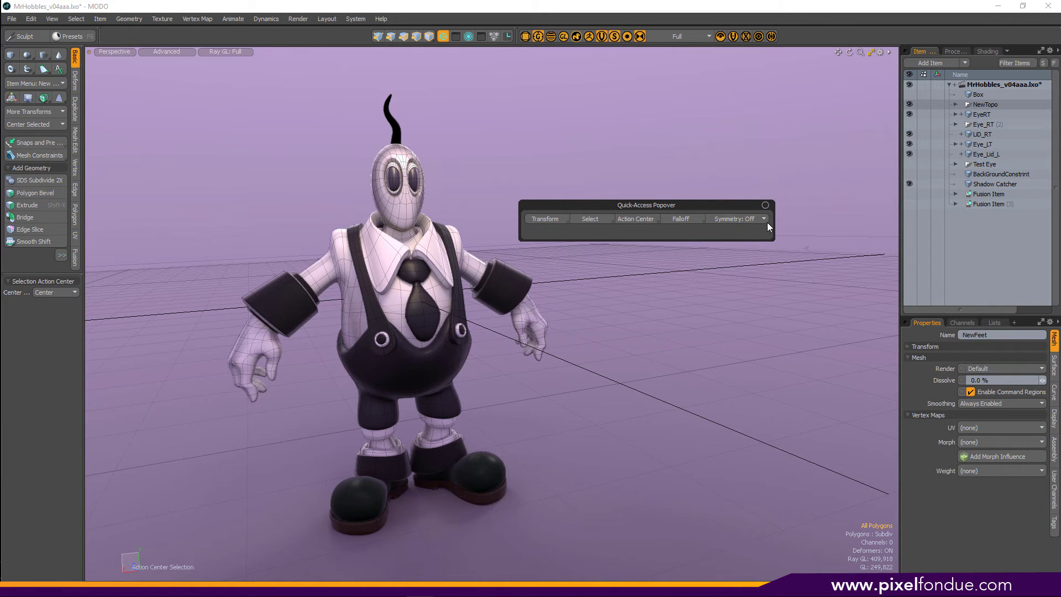
pyautogui.click(765, 205)
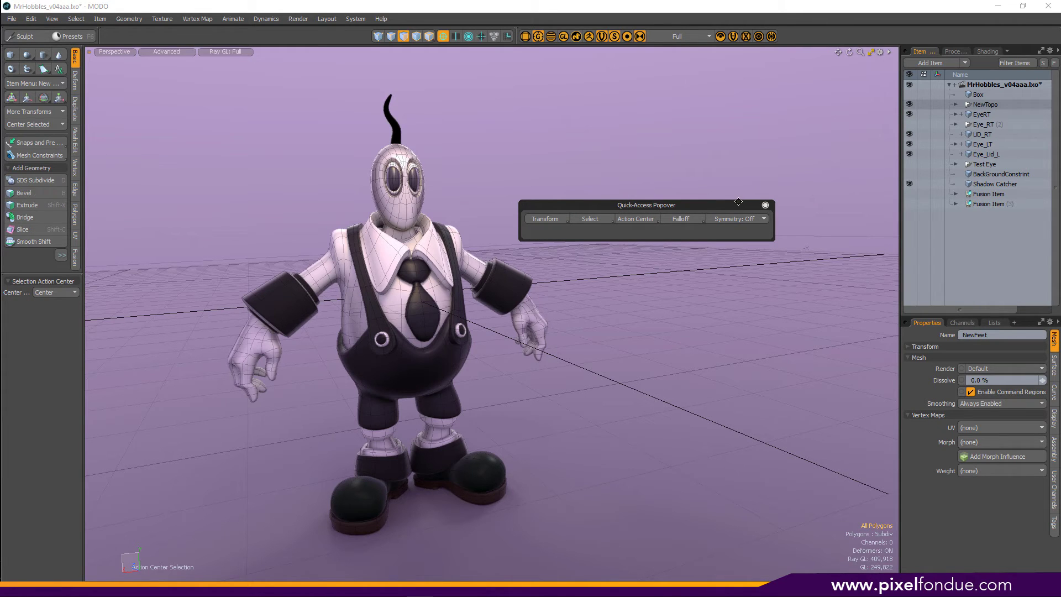
pyautogui.moveTo(737, 203); pyautogui.dragTo(726, 61)
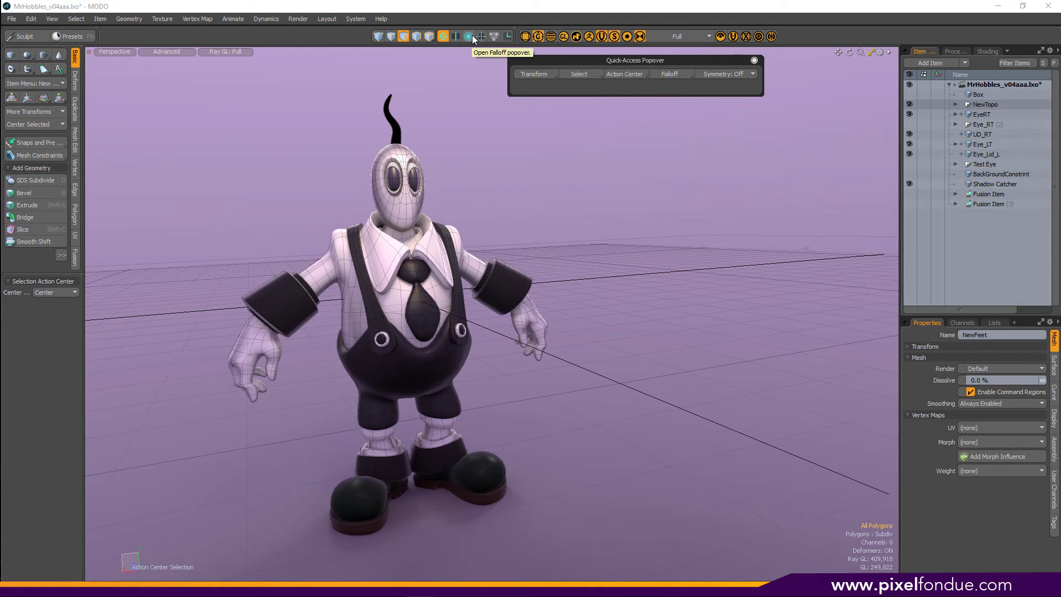
# - Open the Falloff popover from the Quick-Access Popover, pin it, and move it into the open viewport as a floating palette
pyautogui.click(674, 74)
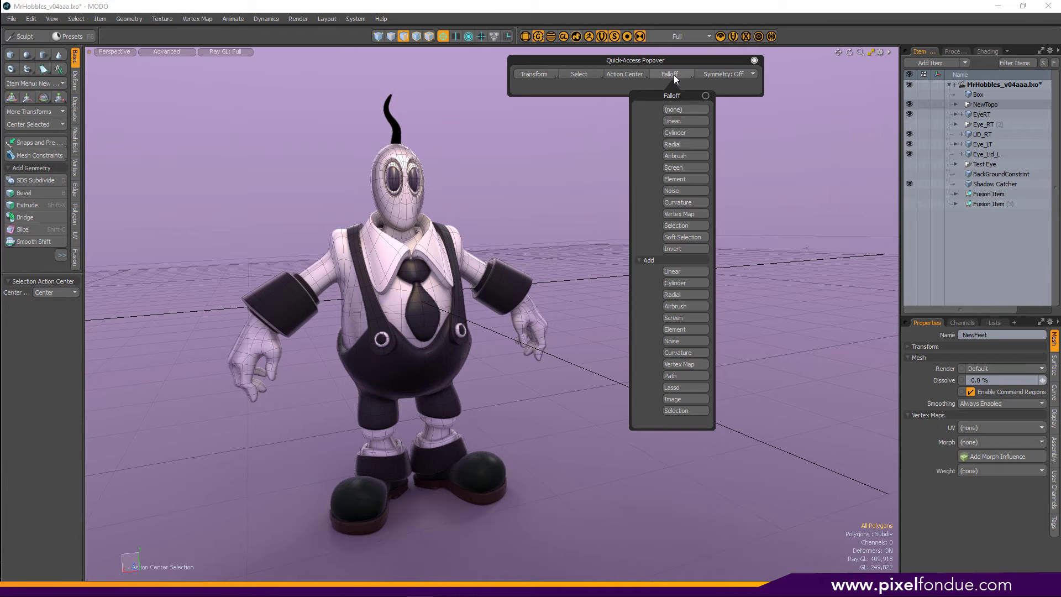
pyautogui.click(674, 75)
pyautogui.click(675, 74)
pyautogui.click(705, 94)
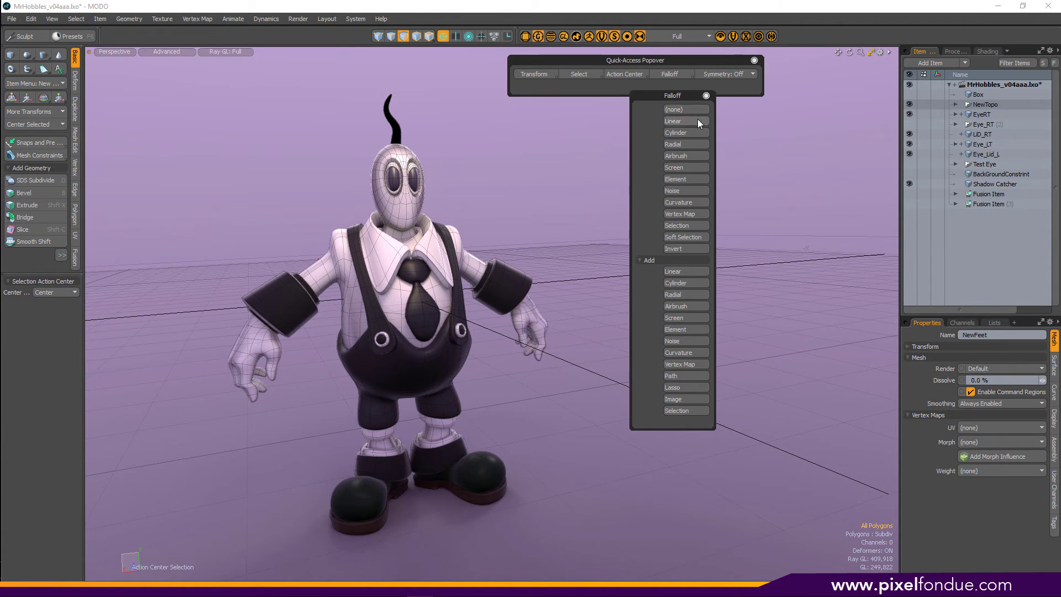
pyautogui.moveTo(685, 96); pyautogui.dragTo(782, 137)
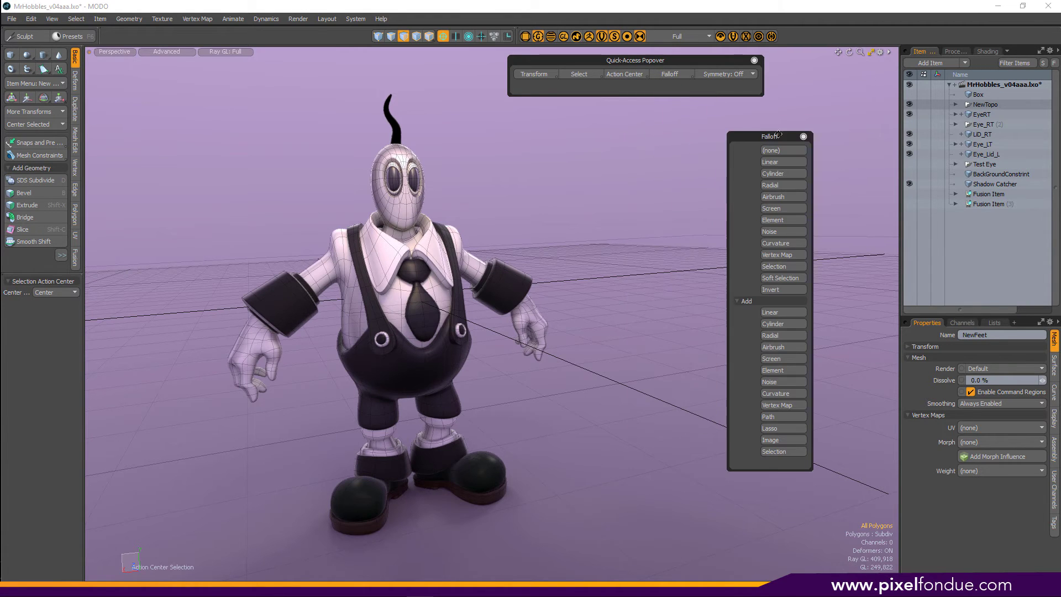
# - Detach the Action Center and Select popovers from the Quick-Access Popover and arrange them beside the Falloff palette
pyautogui.click(627, 74)
pyautogui.click(665, 94)
pyautogui.moveTo(632, 92); pyautogui.dragTo(677, 131)
pyautogui.click(587, 72)
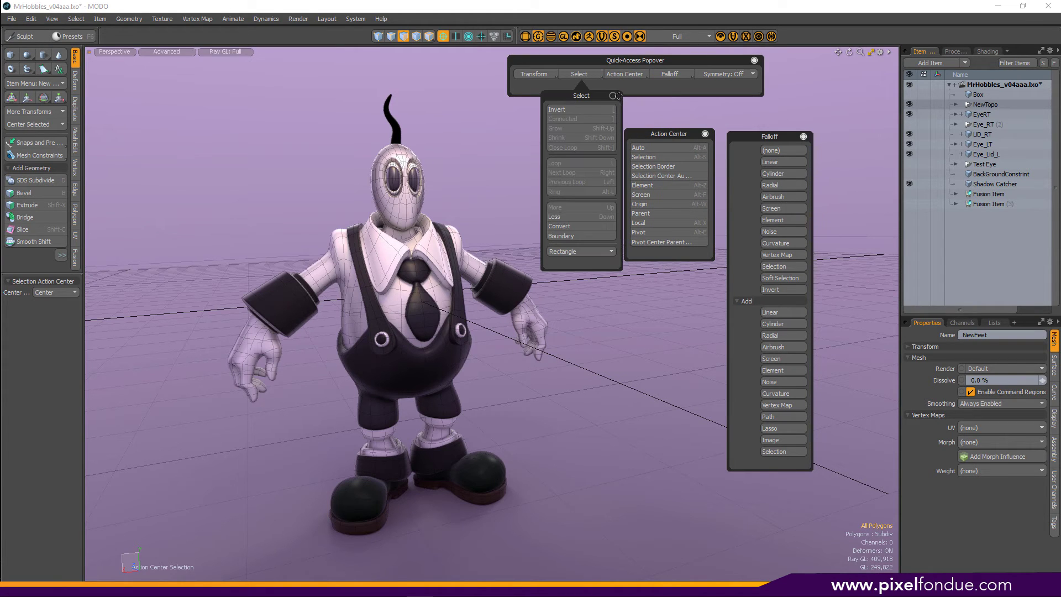
pyautogui.click(613, 95)
pyautogui.moveTo(592, 96); pyautogui.dragTo(678, 278)
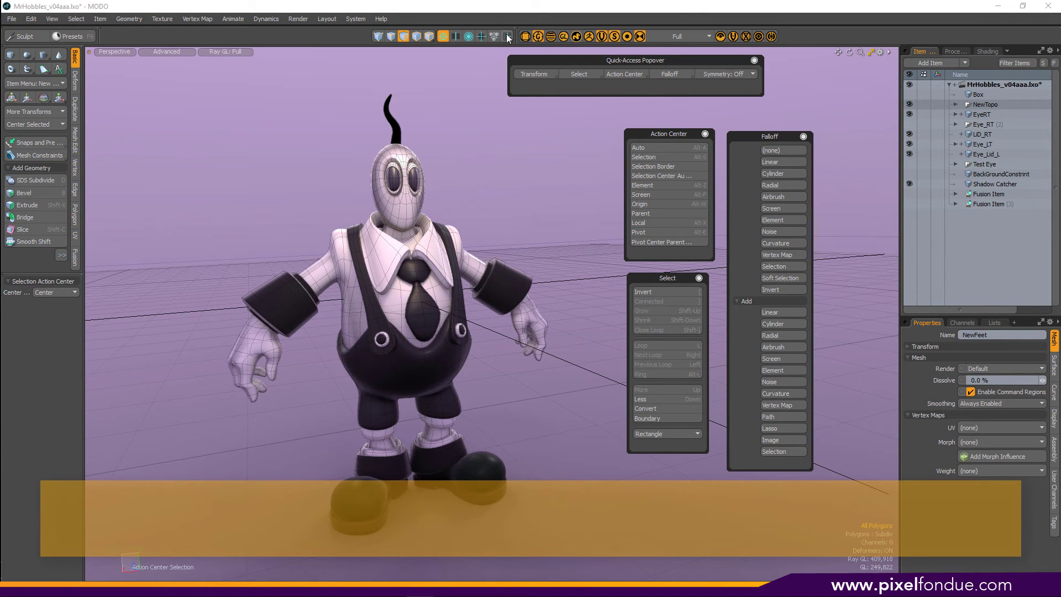
# - Open the Form Editor, locate the Action Center palette's Auto control in the forms tree, and select its parent Action Center form
pyautogui.click(355, 19)
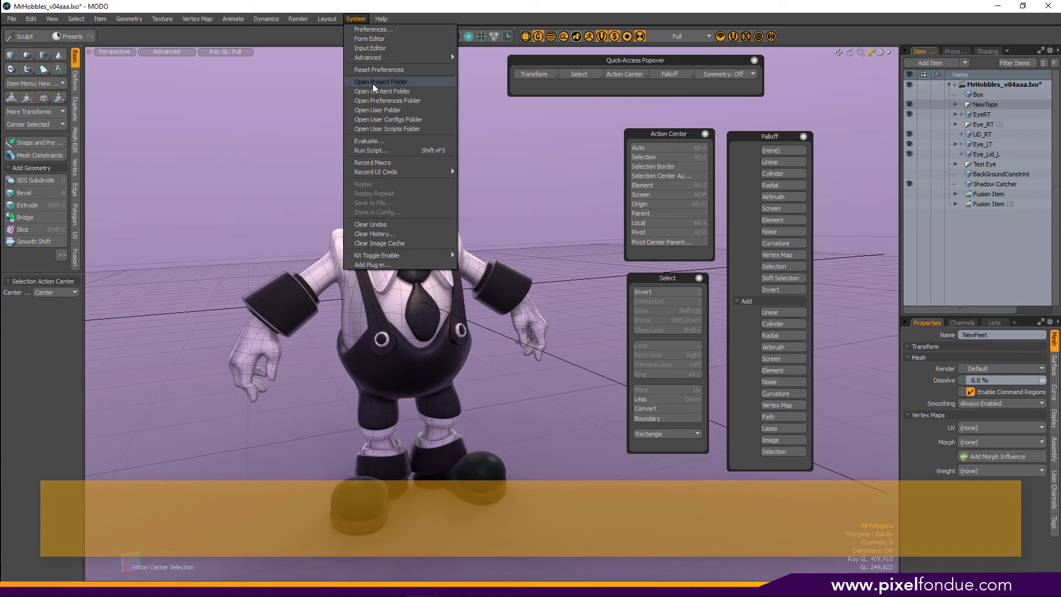
pyautogui.click(371, 39)
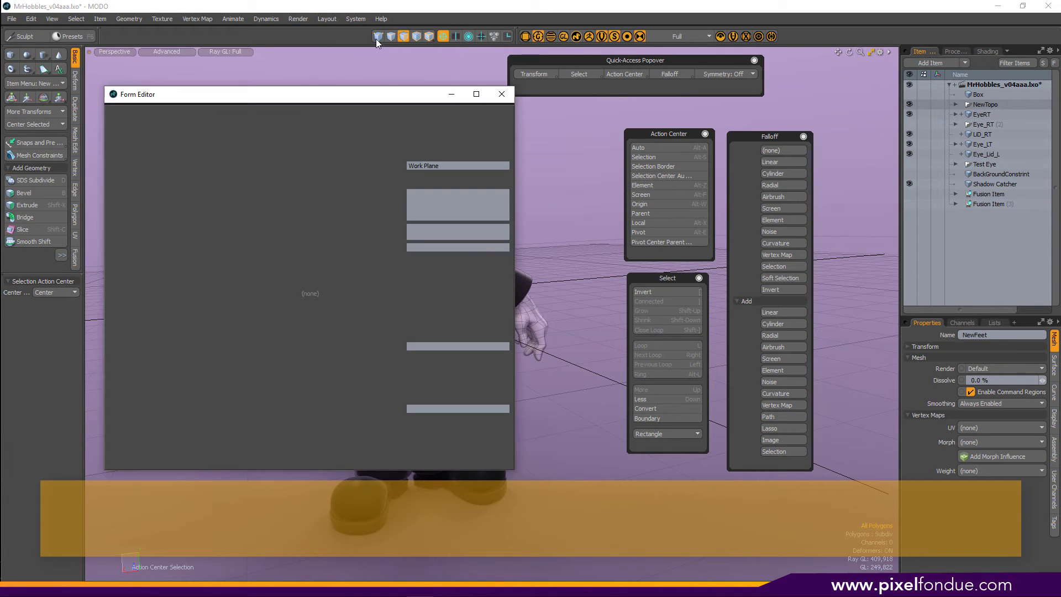
pyautogui.click(137, 131)
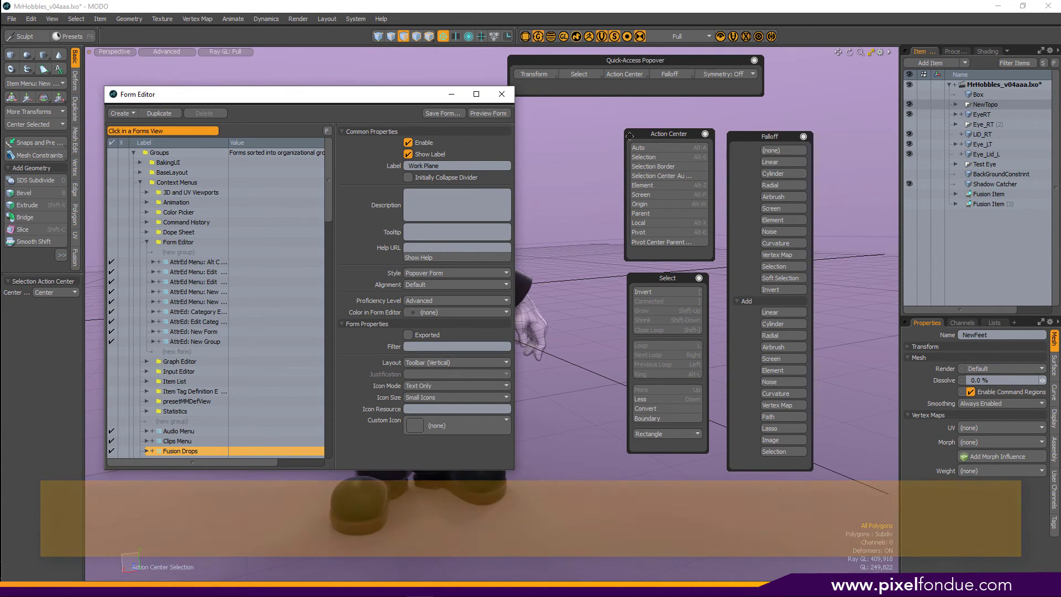
pyautogui.click(665, 147)
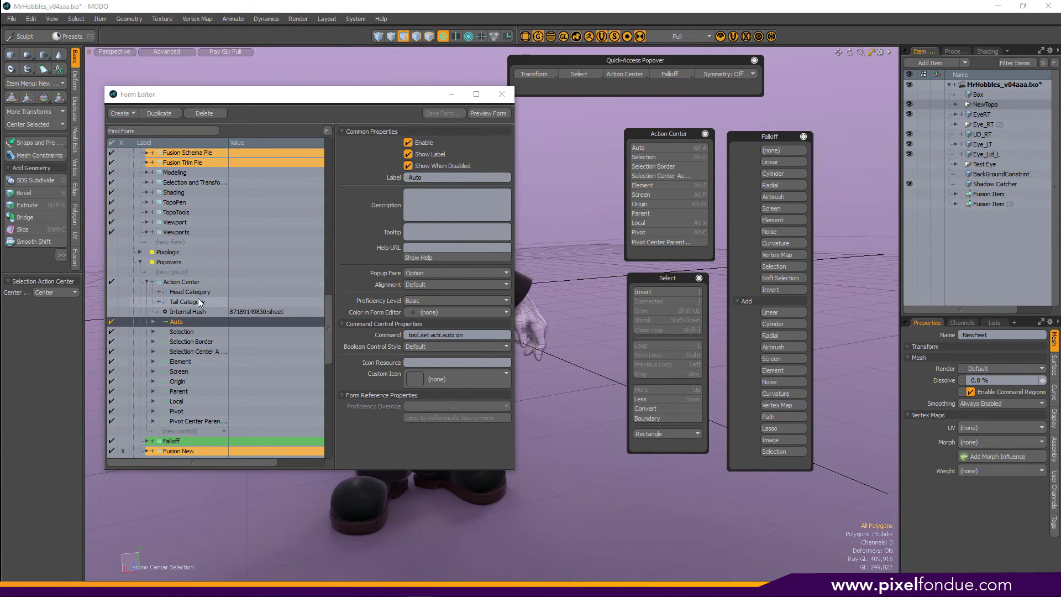
pyautogui.click(193, 282)
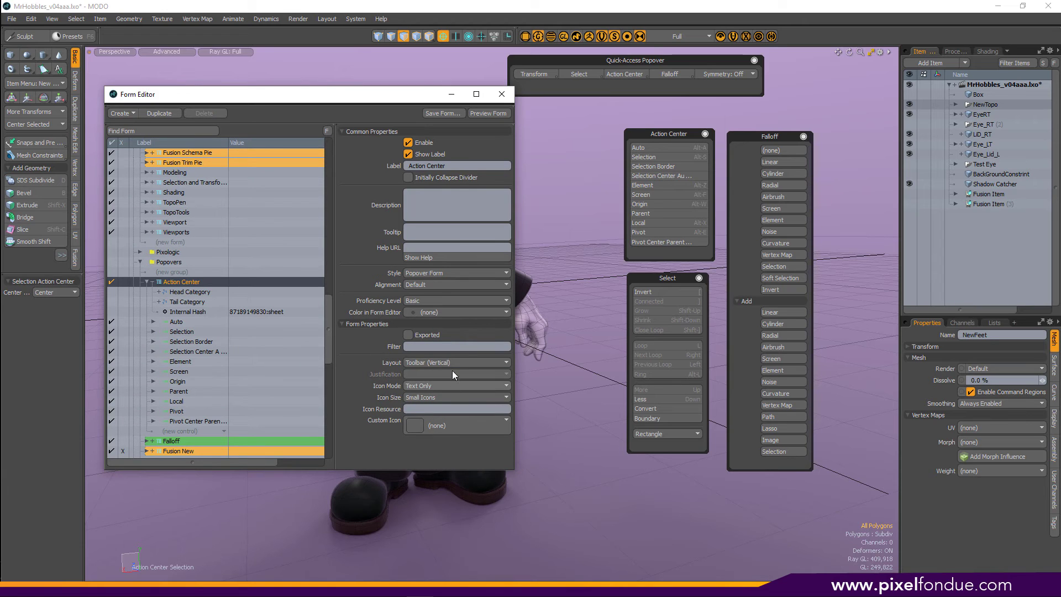
# - Set the Action Center form's Style to Popup Form and try its control in the Quick-Access Popover
pyautogui.click(430, 270)
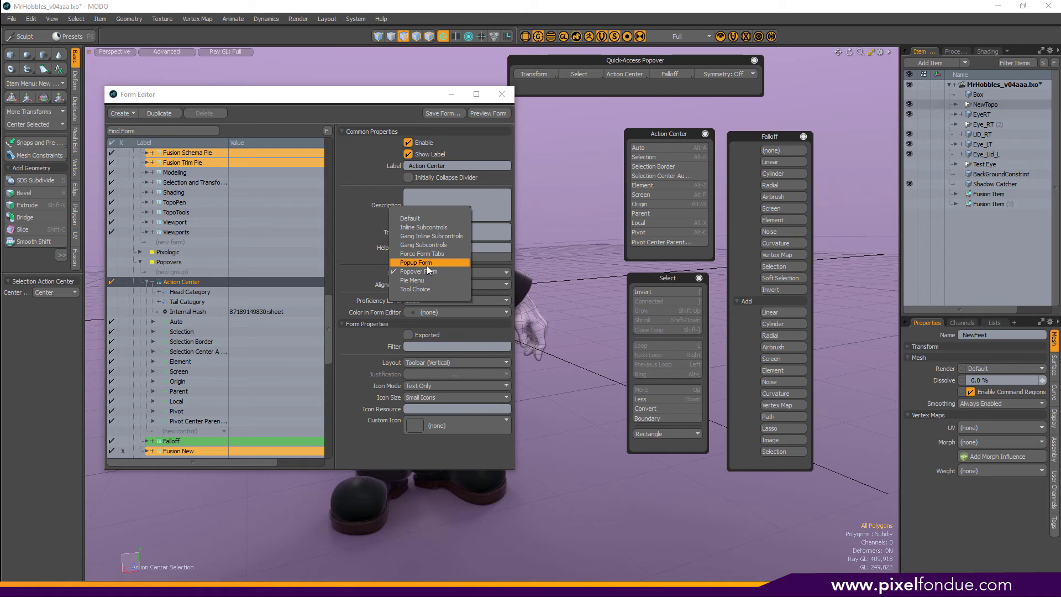
pyautogui.click(427, 265)
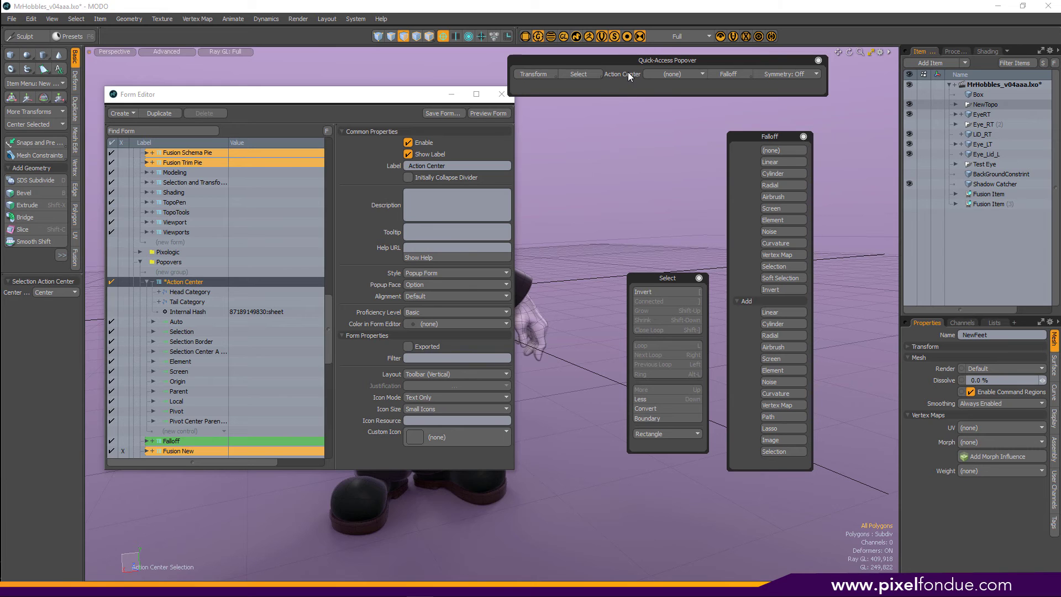
pyautogui.click(654, 75)
# - Set the Action Center form's Style back to Popover Form and reposition its floating palette
pyautogui.click(442, 270)
pyautogui.click(440, 283)
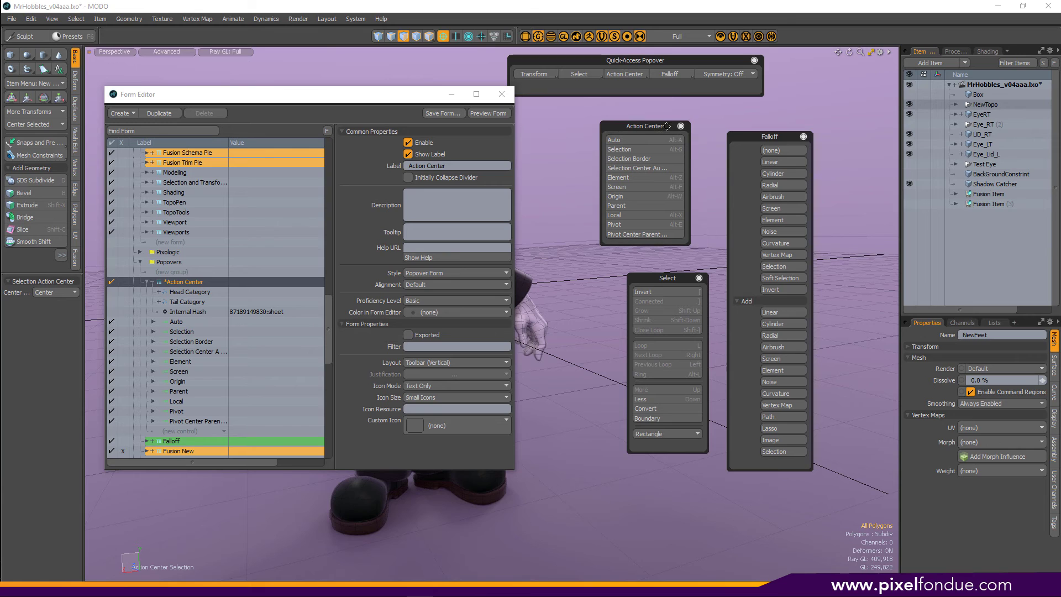
pyautogui.moveTo(705, 134); pyautogui.dragTo(682, 126)
# - Close the Quick-Access Popover and the floating Action Center, Select and Falloff palettes
pyautogui.click(755, 61)
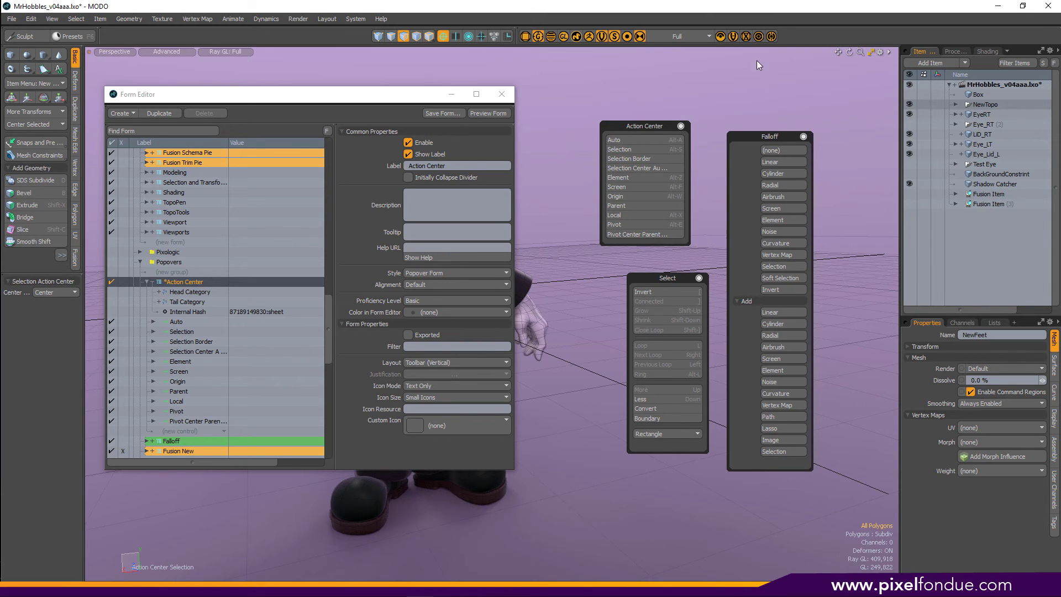
pyautogui.click(680, 126)
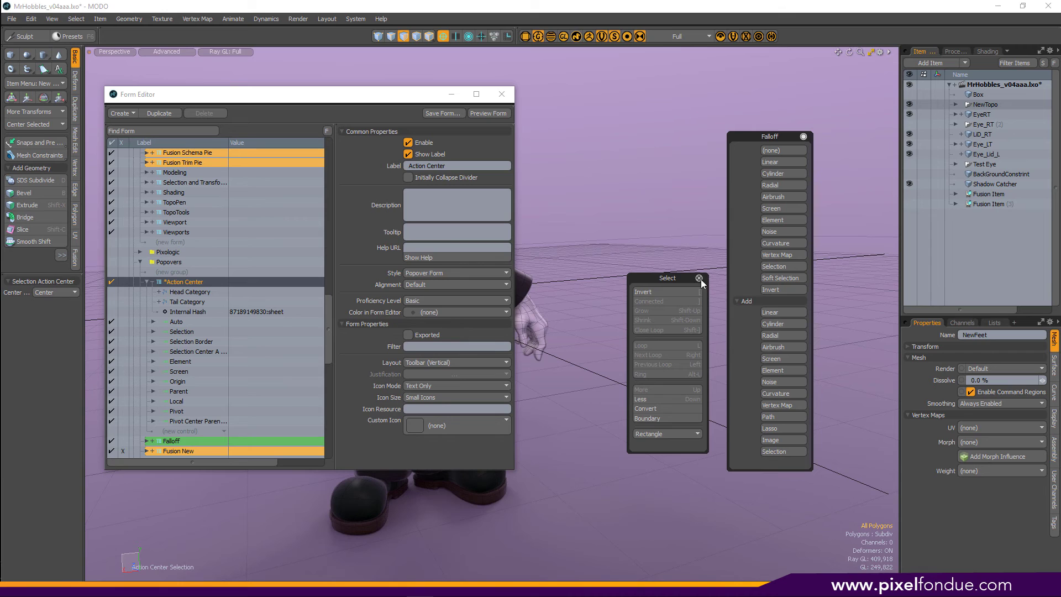
pyautogui.click(699, 278)
pyautogui.click(803, 137)
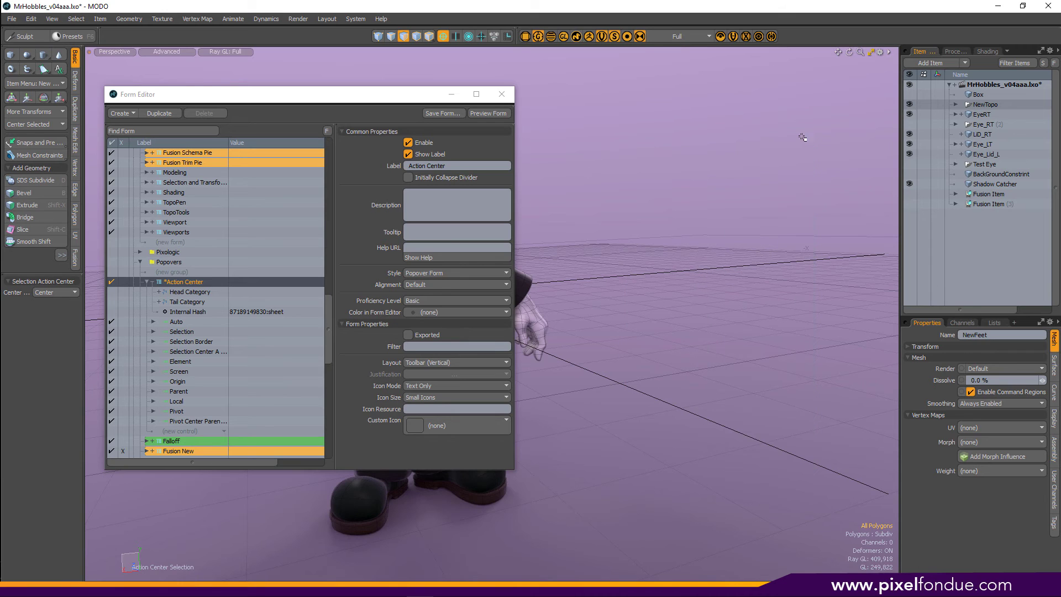
# - Open the toolbar's Work Plane popover, detach it into the viewport as a floating palette, and close it
pyautogui.click(506, 37)
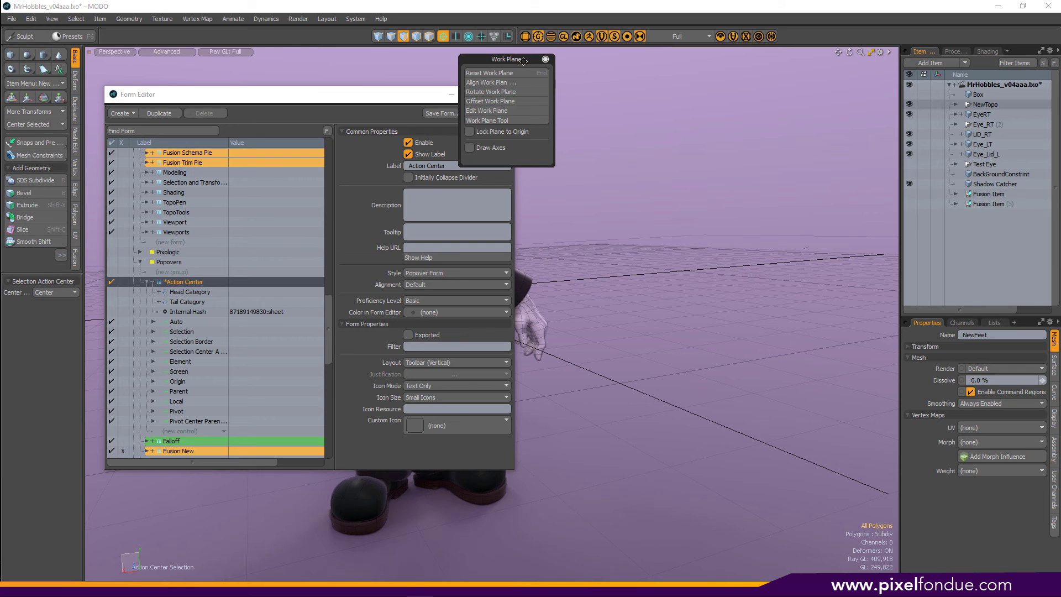
pyautogui.moveTo(519, 60); pyautogui.dragTo(737, 94)
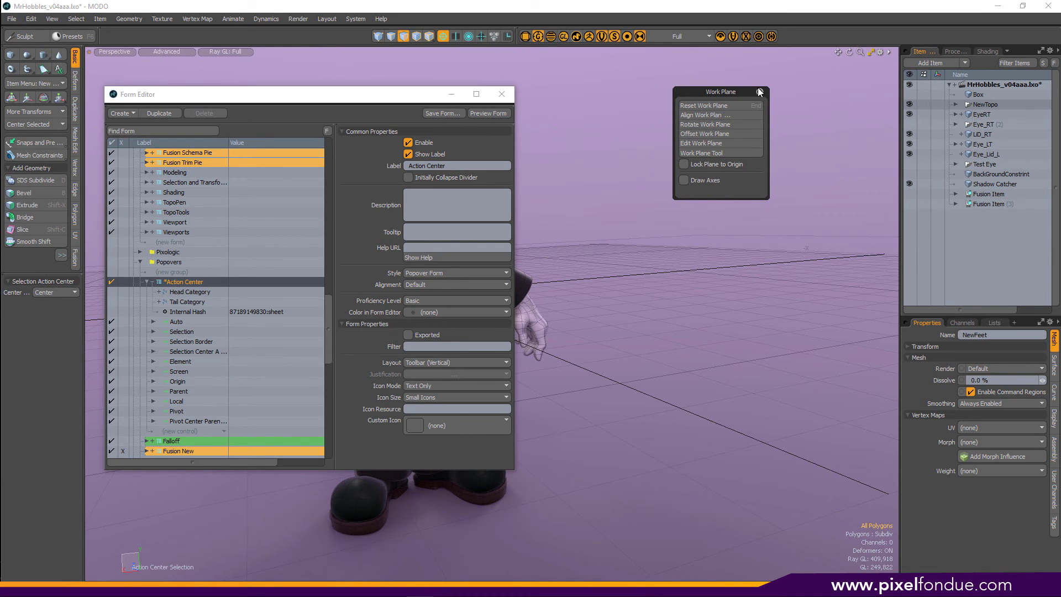
pyautogui.click(759, 90)
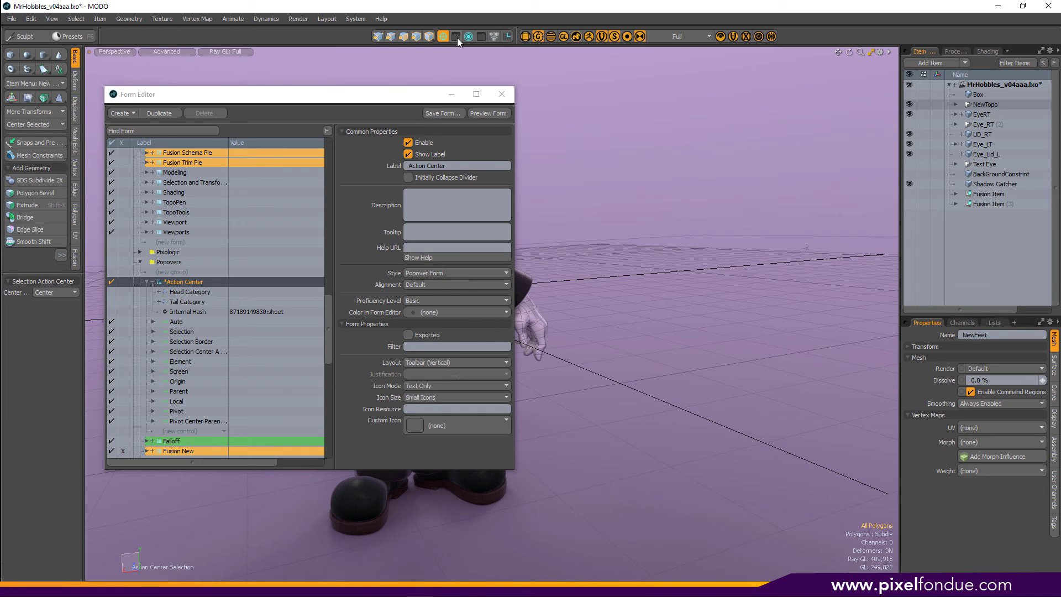
# - Detach the toolbar's Symmetry Popover, toggle Symmetry on and off from it, and close the palette
pyautogui.keyDown('alt'); pyautogui.click(457, 38); pyautogui.keyUp('alt')
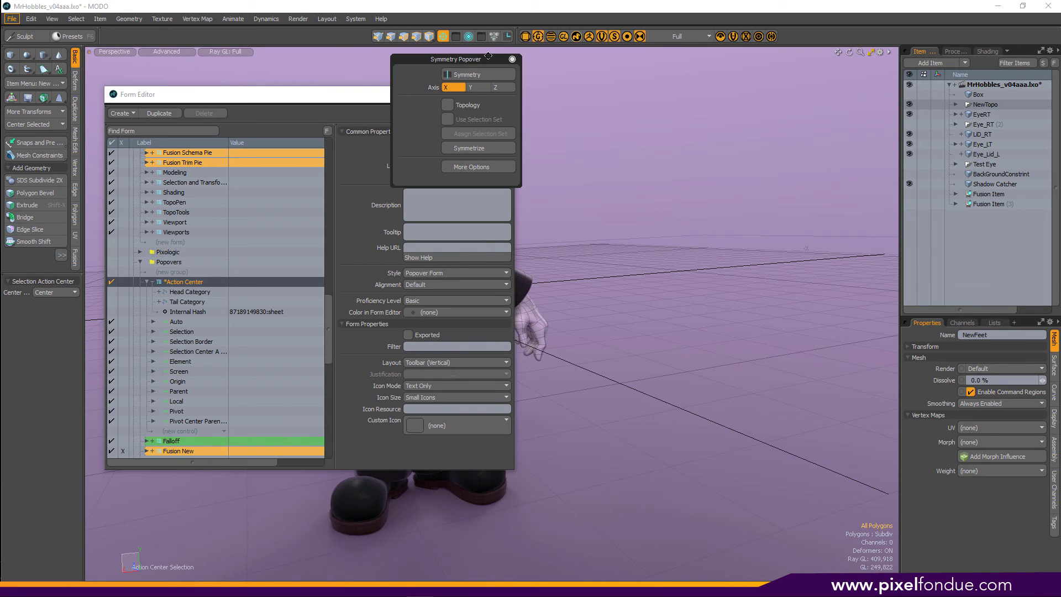
pyautogui.moveTo(489, 55); pyautogui.dragTo(802, 81)
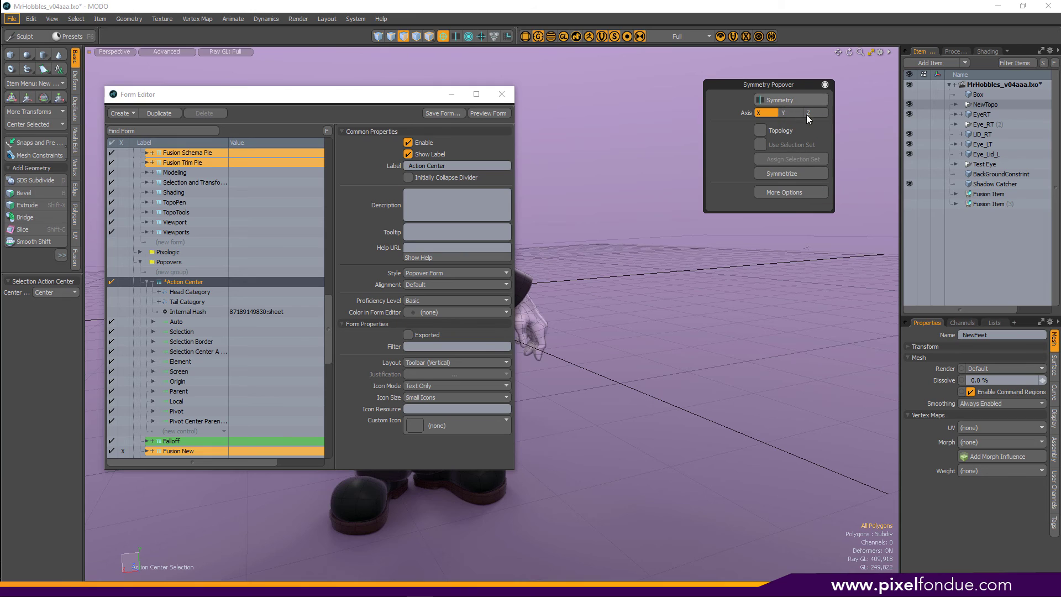
pyautogui.click(790, 100)
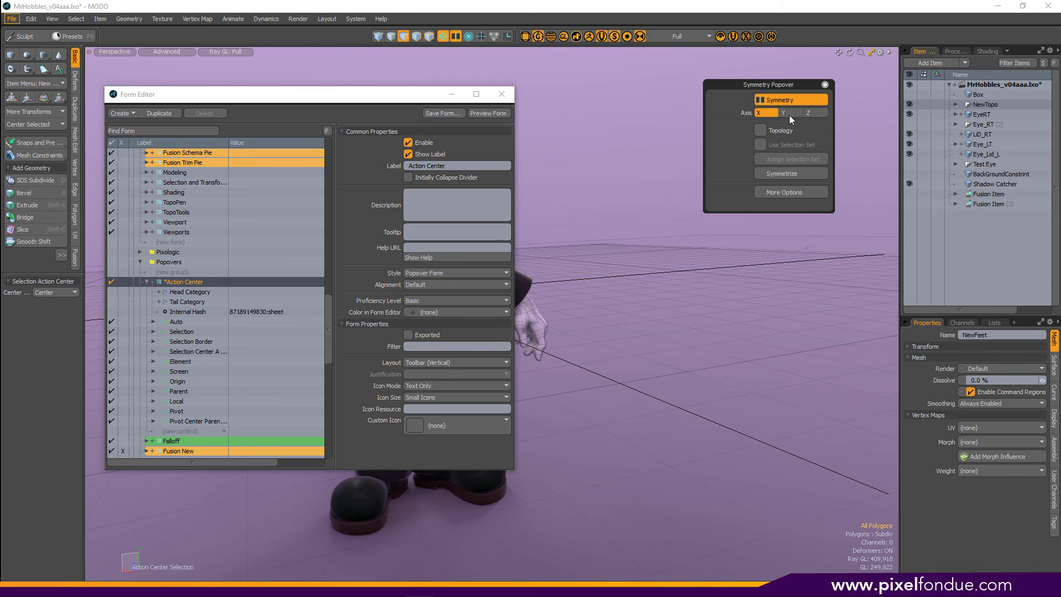
pyautogui.click(794, 103)
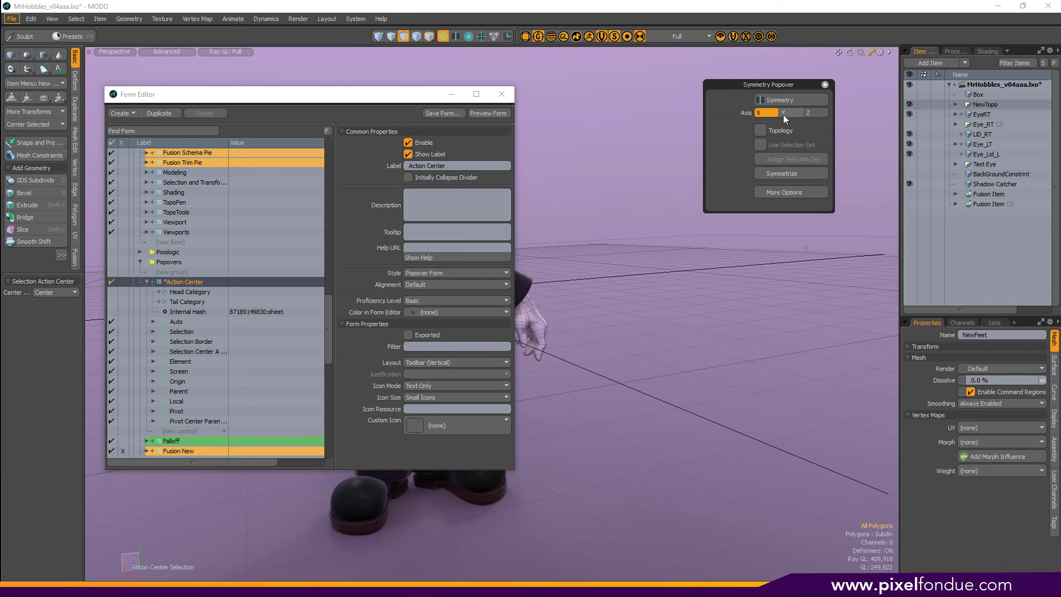
pyautogui.click(825, 86)
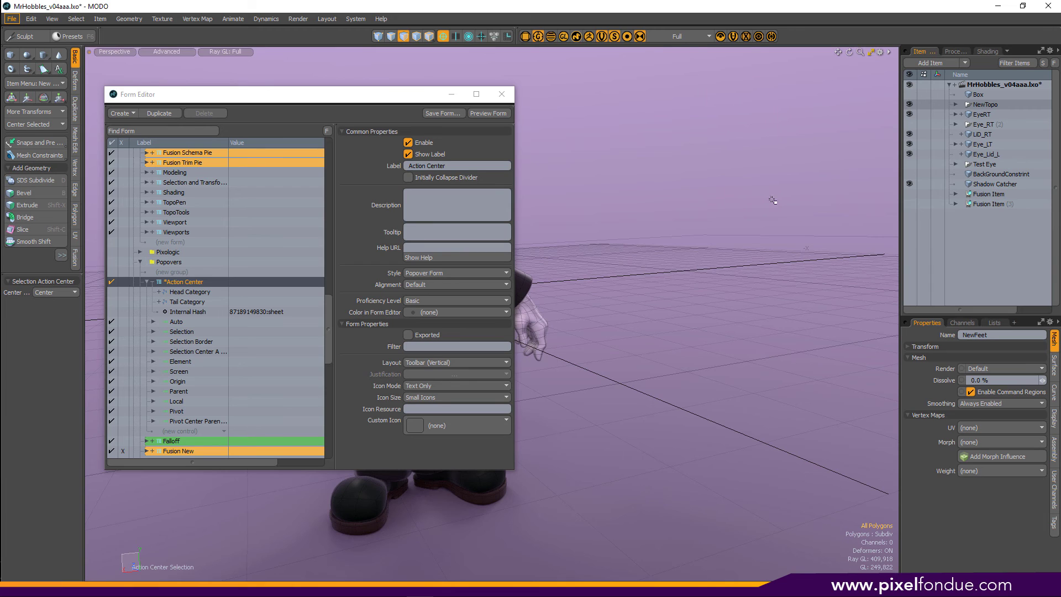
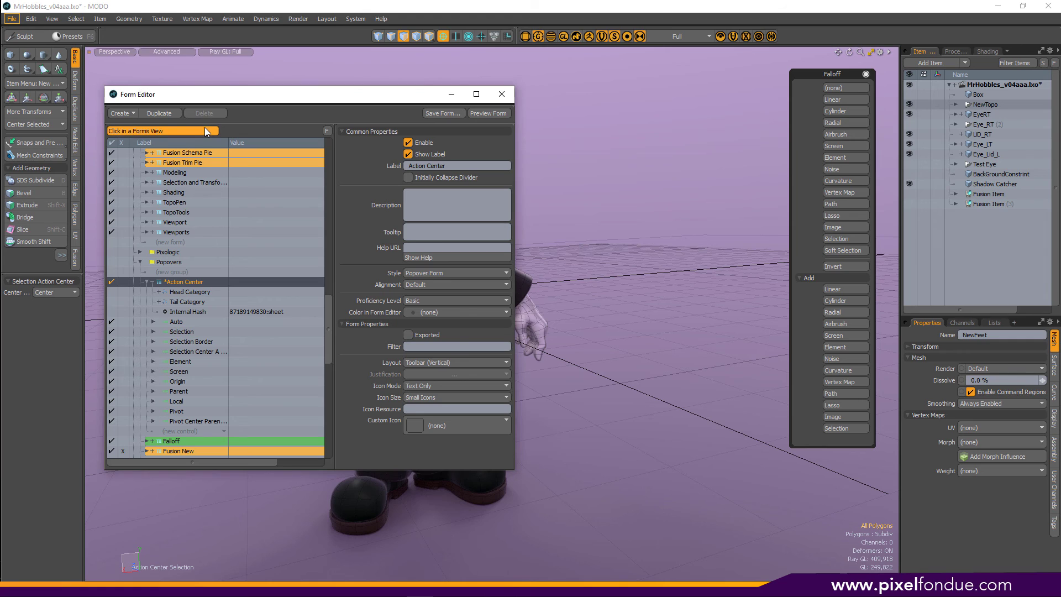
# - Locate the Falloff palette's (none) control in the Form Editor, select its parent Falloff form, and inspect the Style options
pyautogui.click(847, 88)
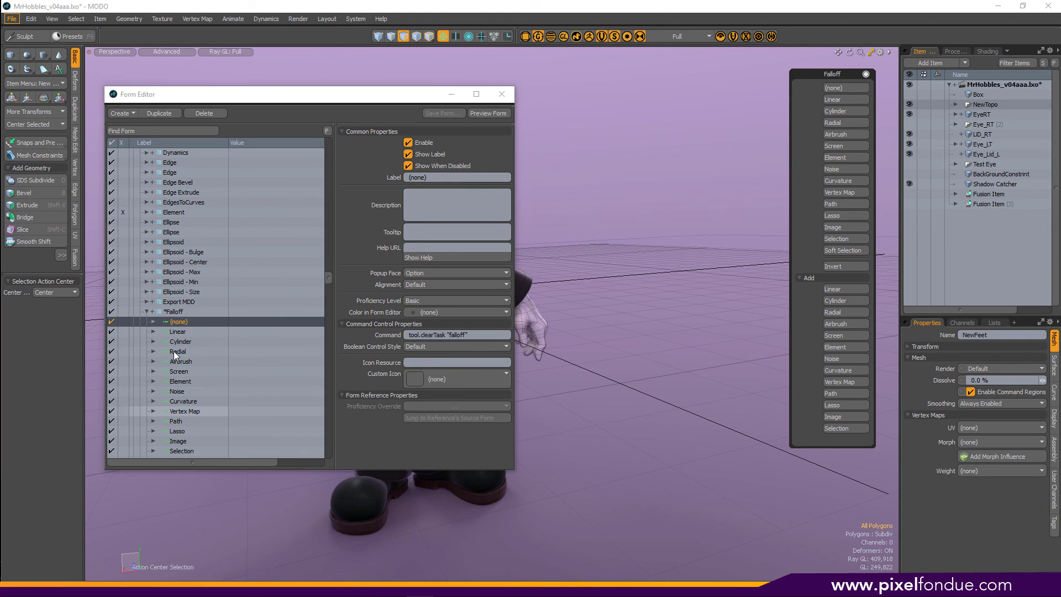
pyautogui.click(175, 312)
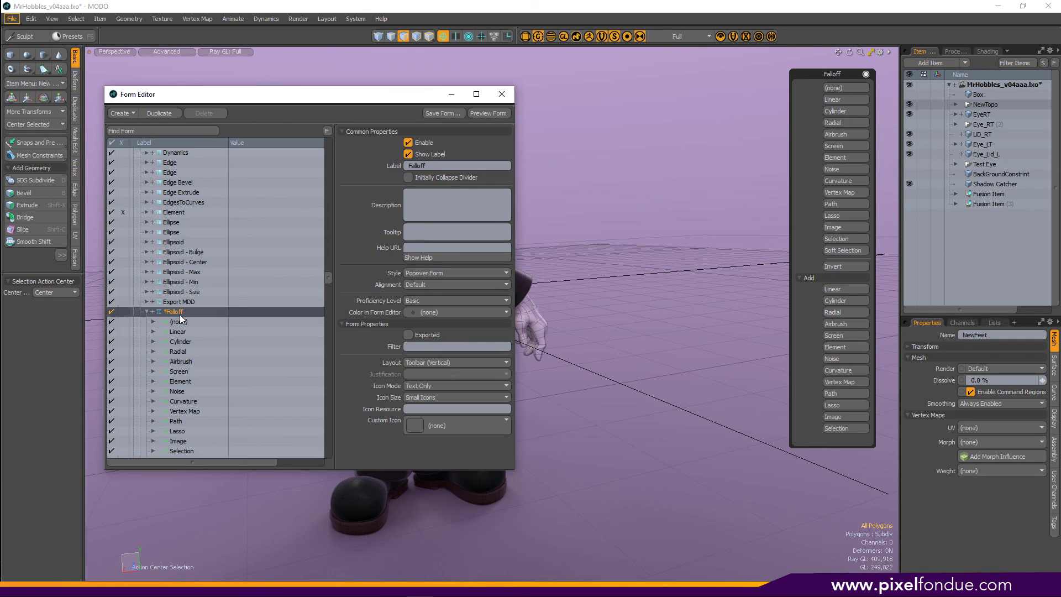
pyautogui.click(445, 273)
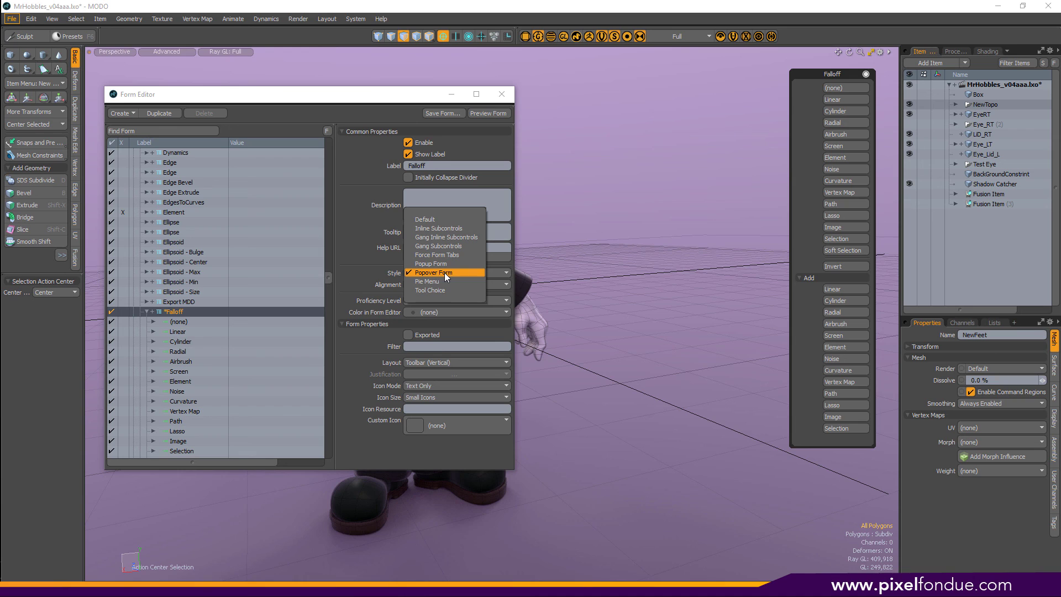
# - Dismiss the Style options and close both the Form Editor and the floating Falloff palette
pyautogui.click(507, 99)
pyautogui.click(503, 96)
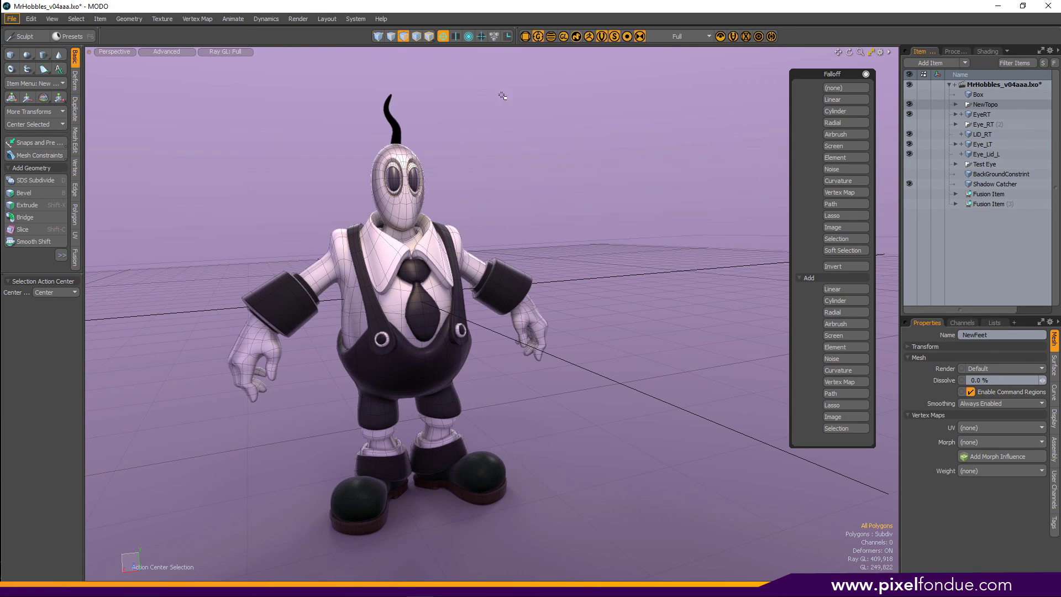
pyautogui.press('Escape')
pyautogui.click(866, 74)
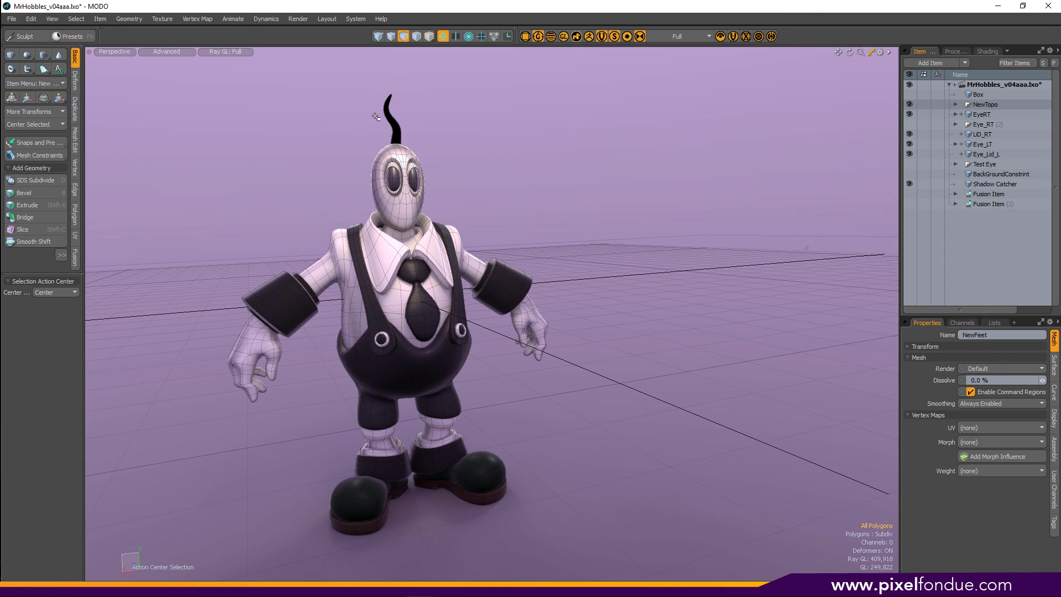